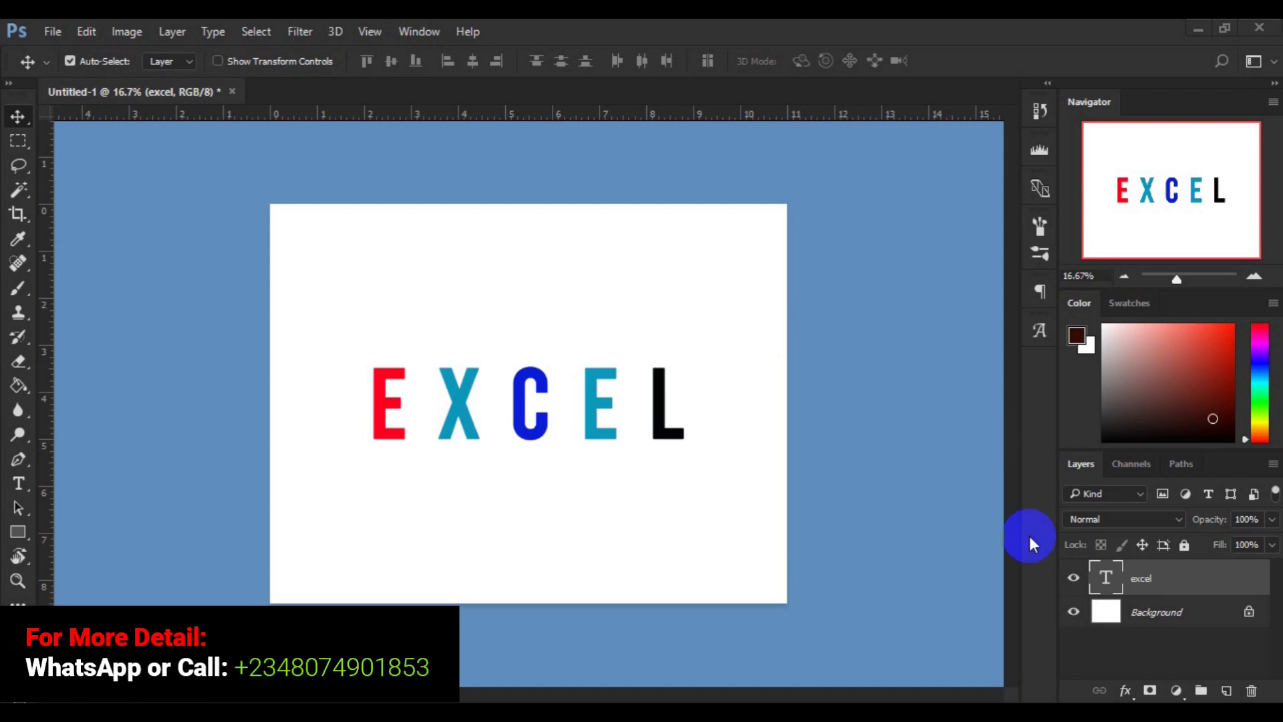
Hide the excel text layer and draw a paragraph text box over the left and middle part of the white page
click(1092, 584)
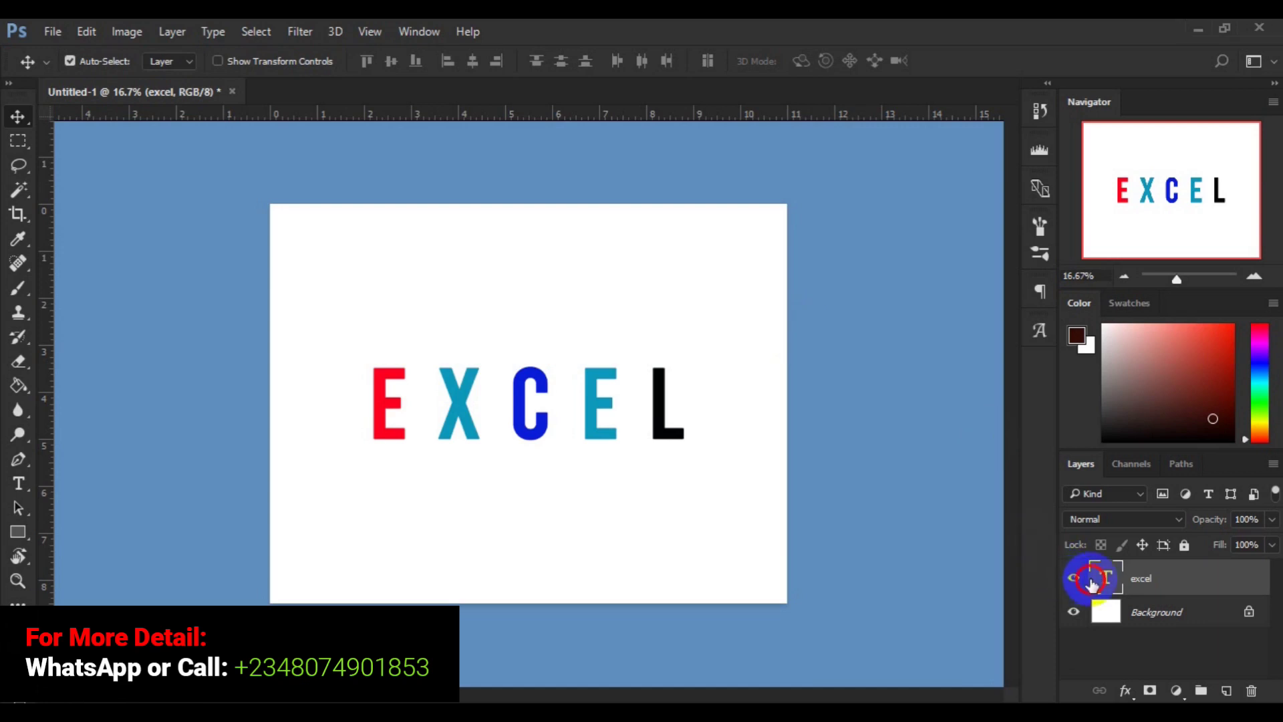
click(1076, 581)
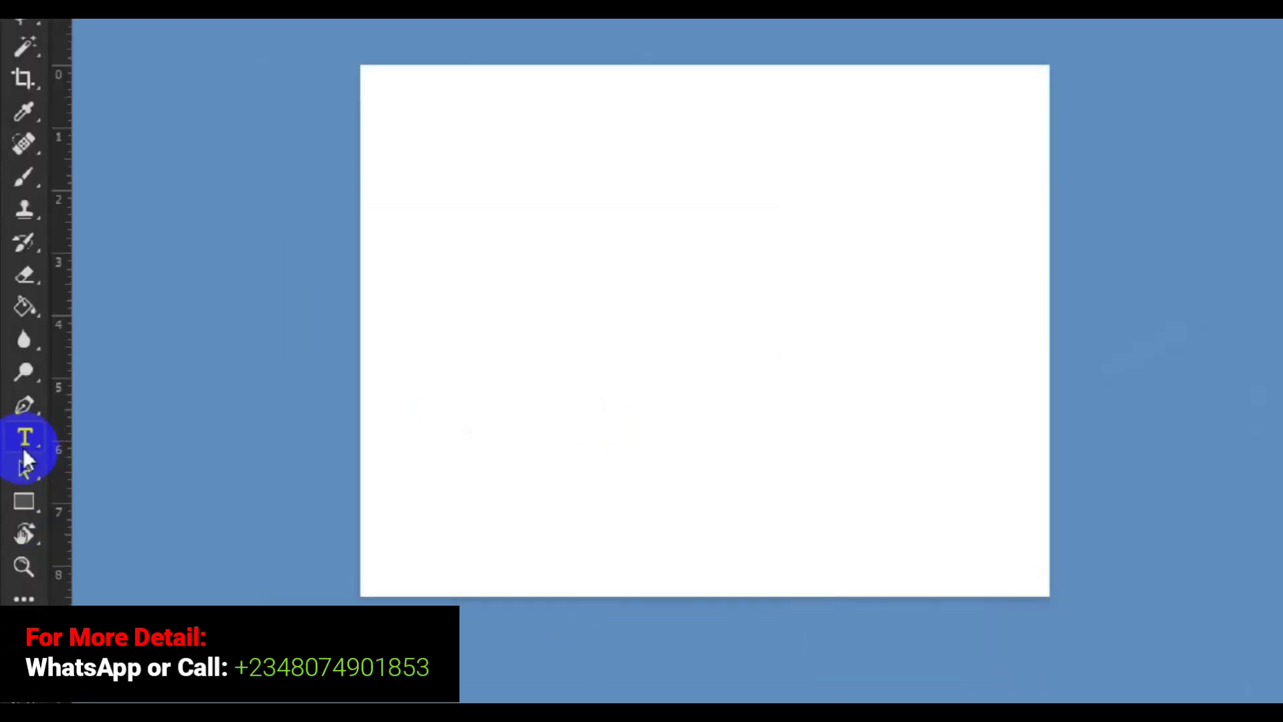
click(35, 361)
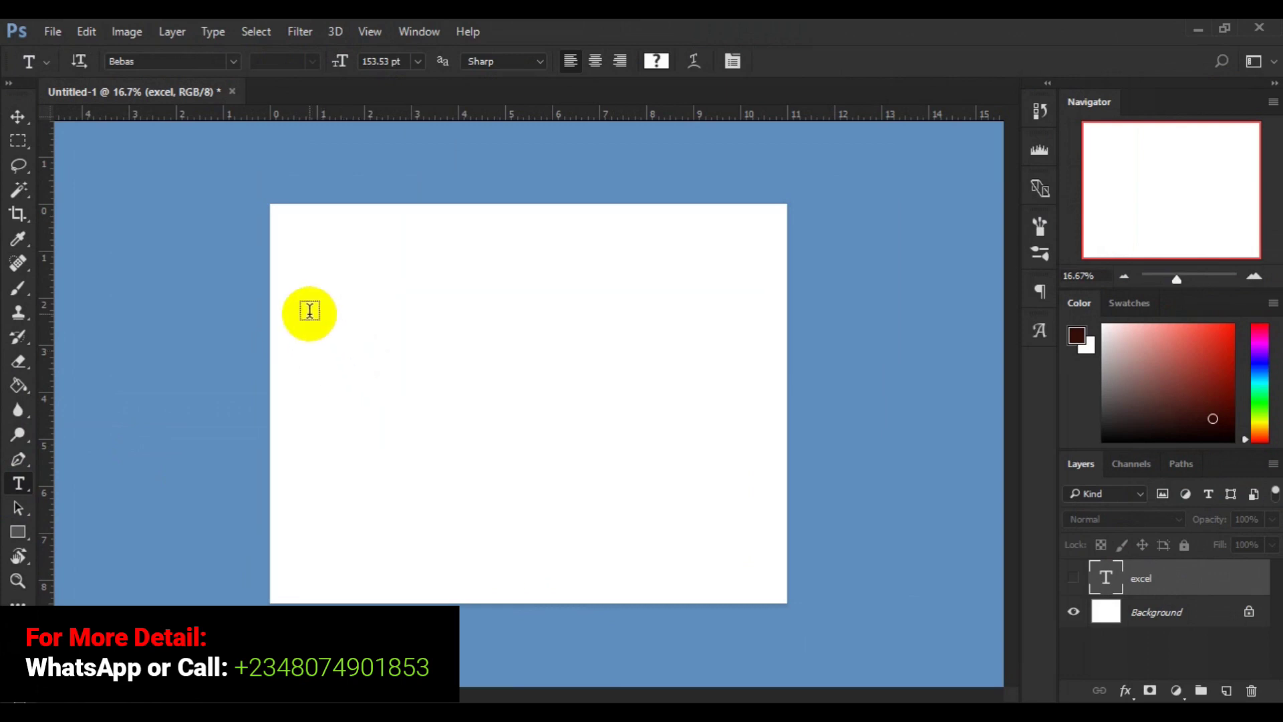
drag(309, 313, 623, 525)
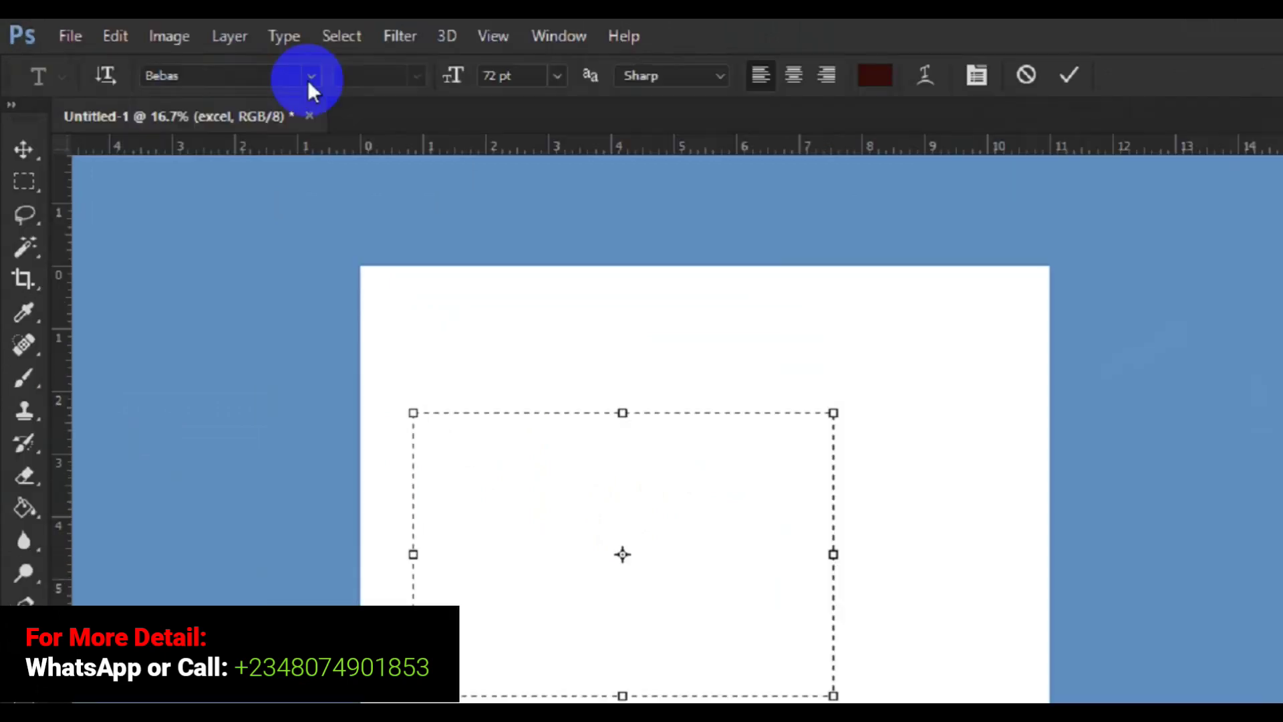
Set the new text box's font to Roboto and its size to 30 pt
click(233, 62)
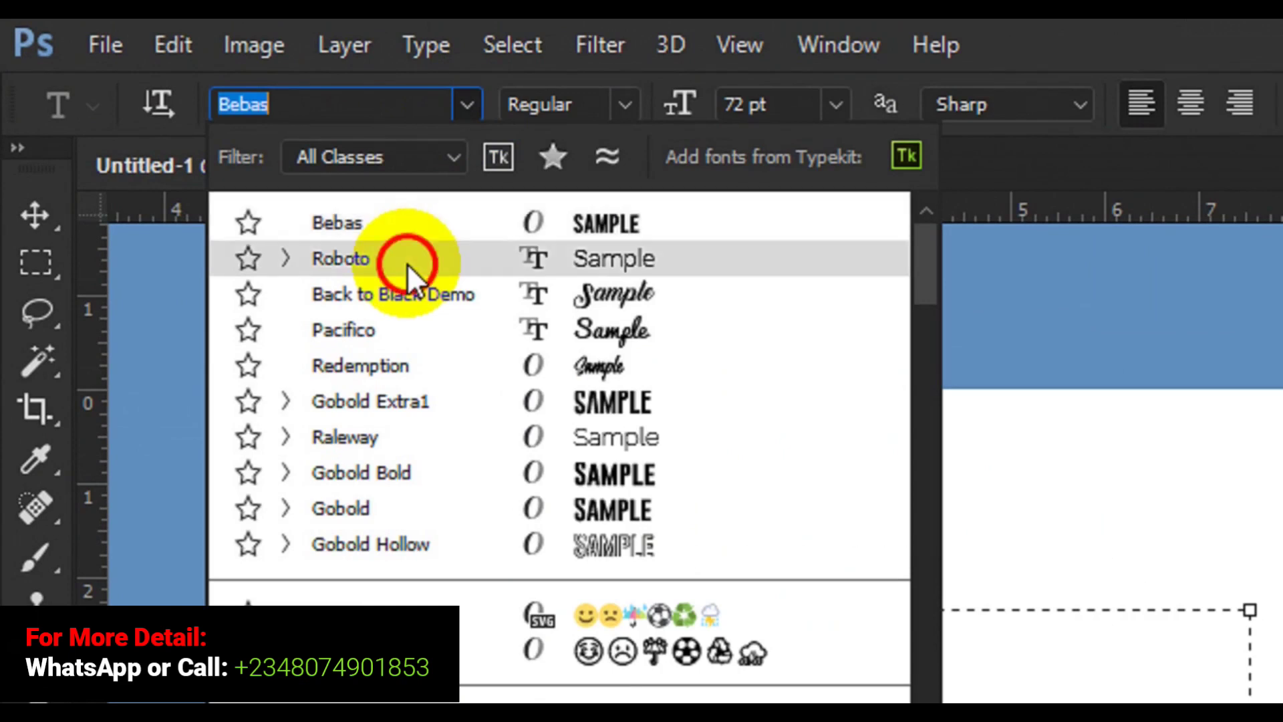
click(407, 263)
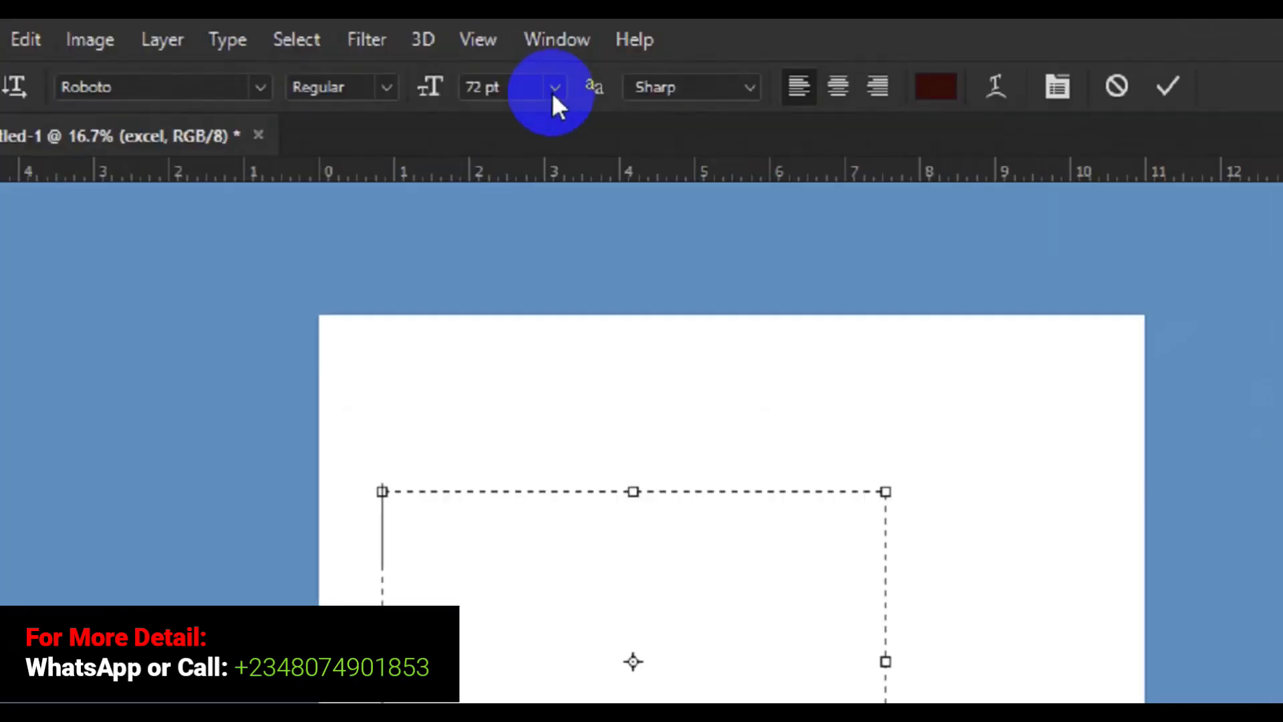
click(417, 64)
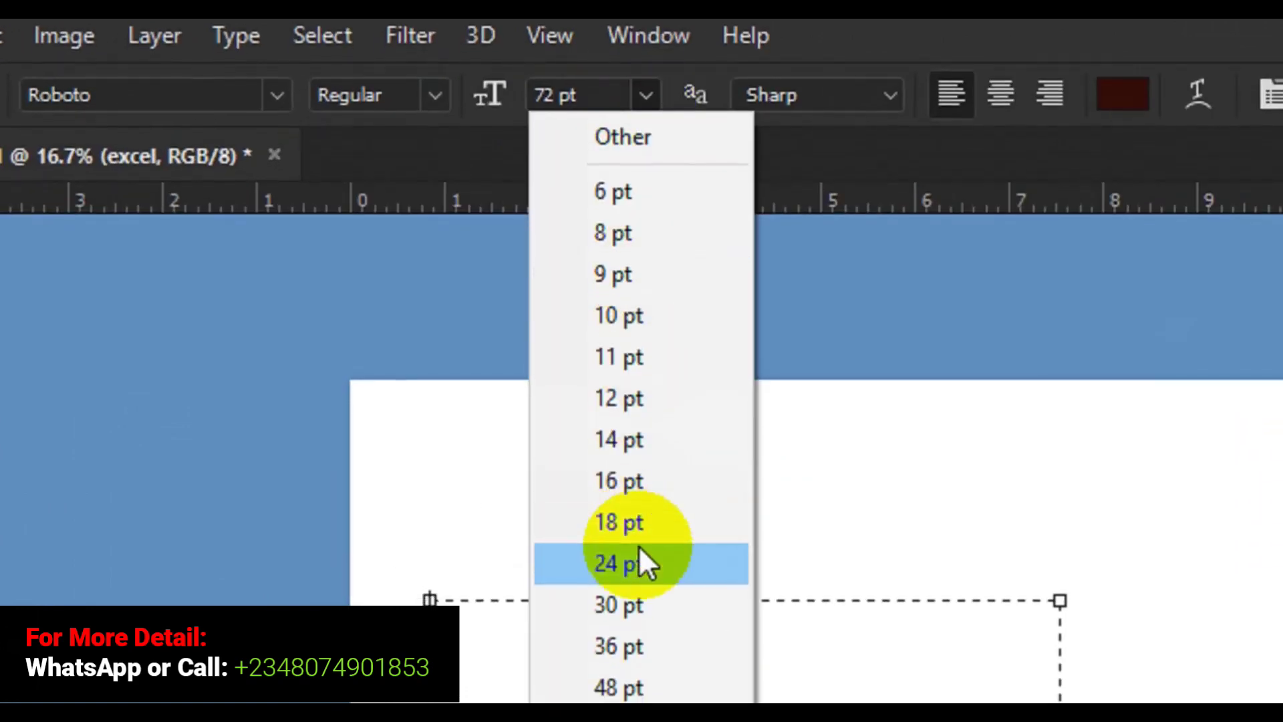
click(638, 605)
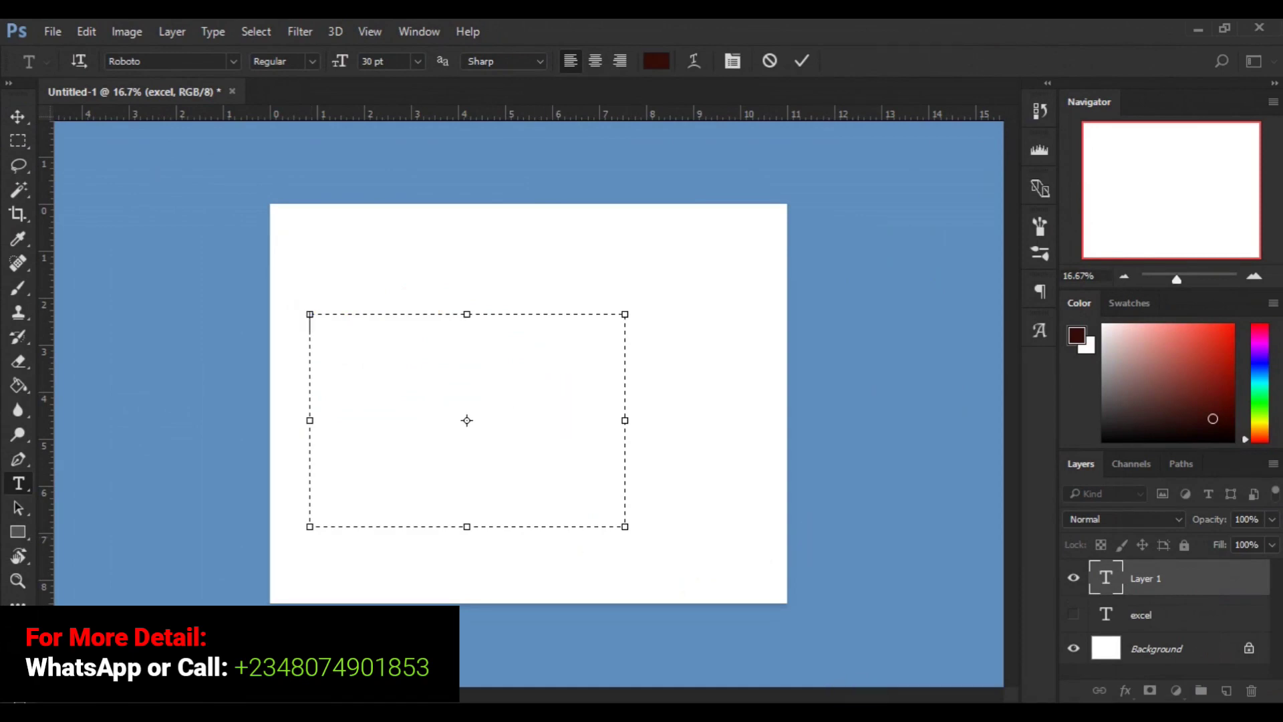
Switch to the Lorem ipsum document in Word and select its seven-line first paragraph for copying
mouse_move(859, 695)
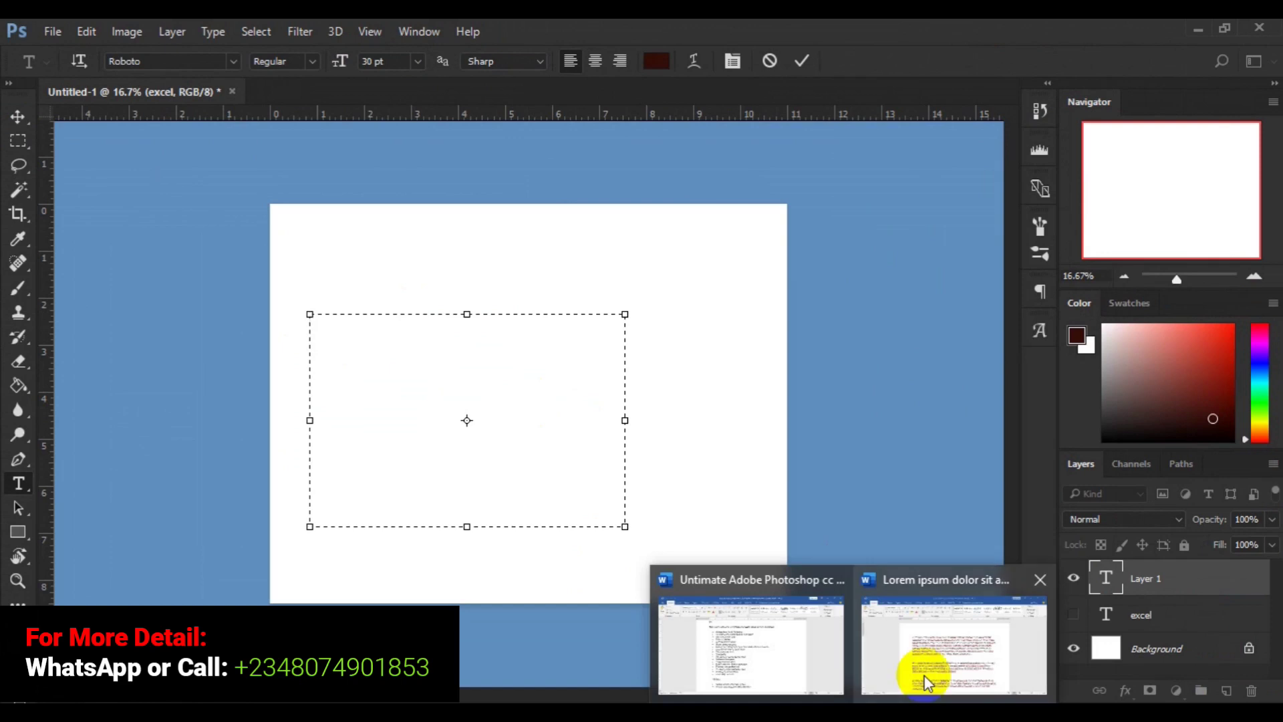
key(alt+Tab)
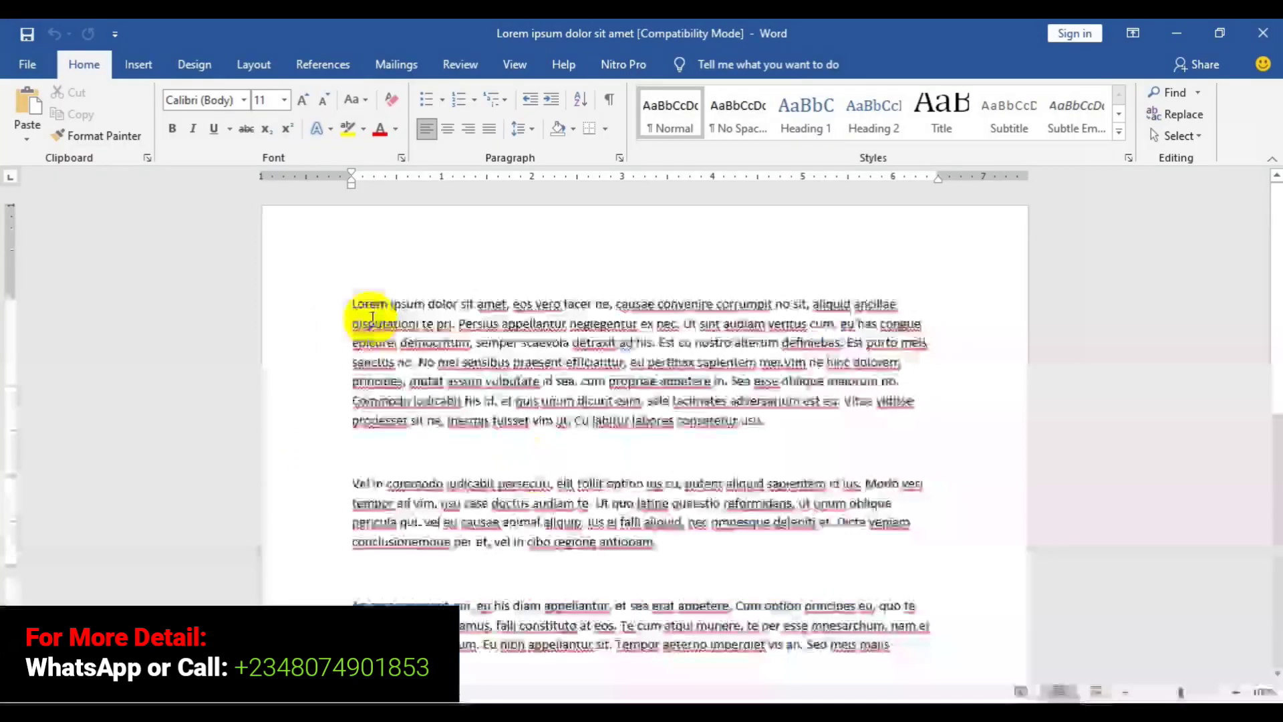
click(353, 306)
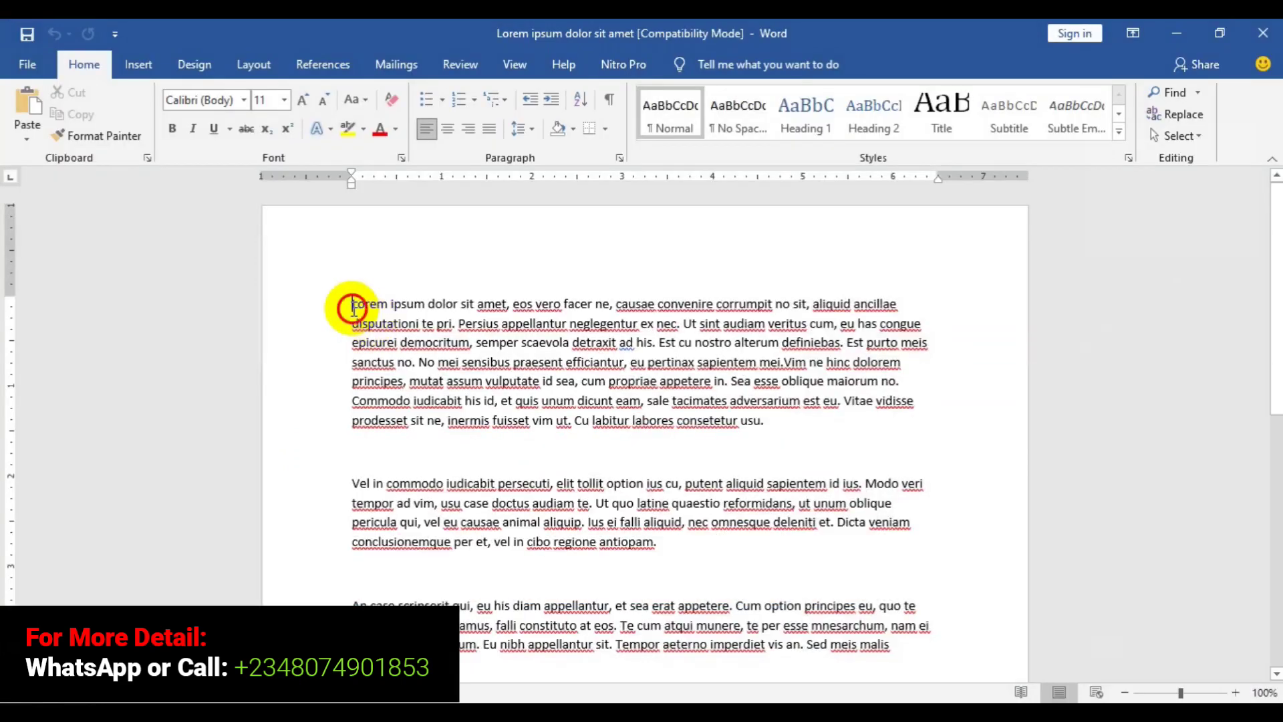
key(shift+Down)
key(shift+Down)
key(shift+Down)
key(shift+Down)
key(shift+Down)
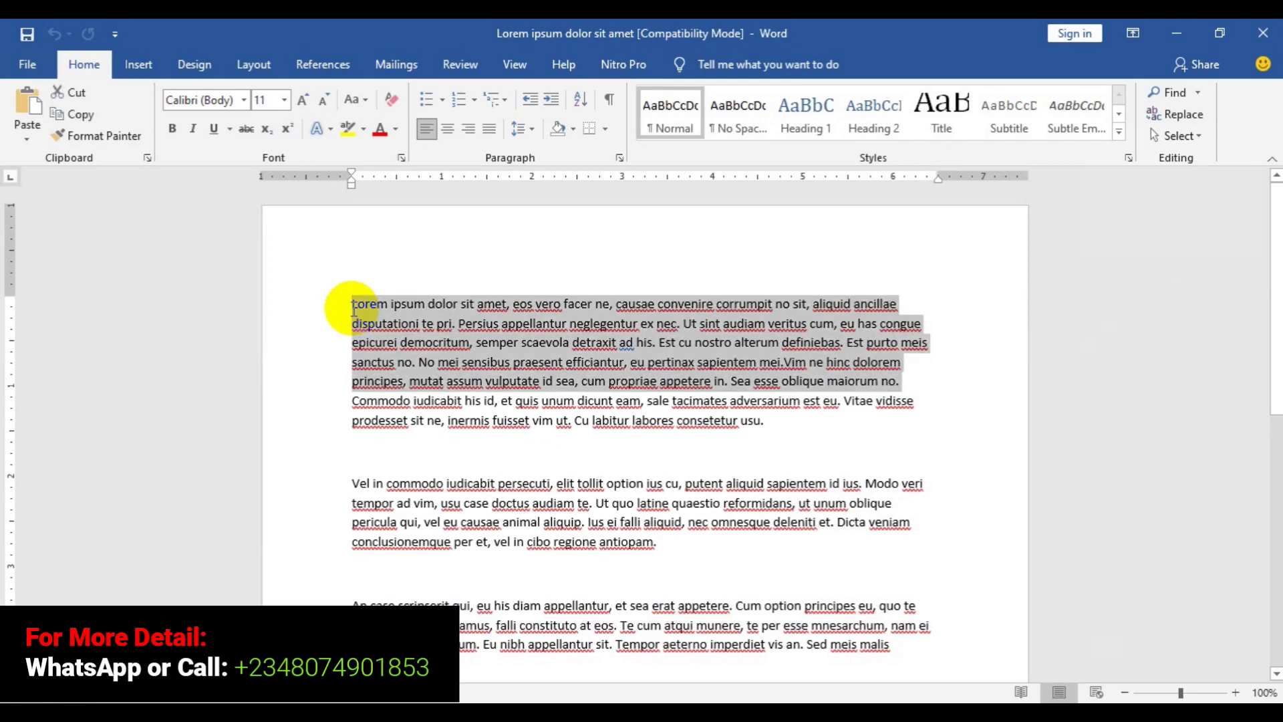
key(shift+Down)
key(shift+Down)
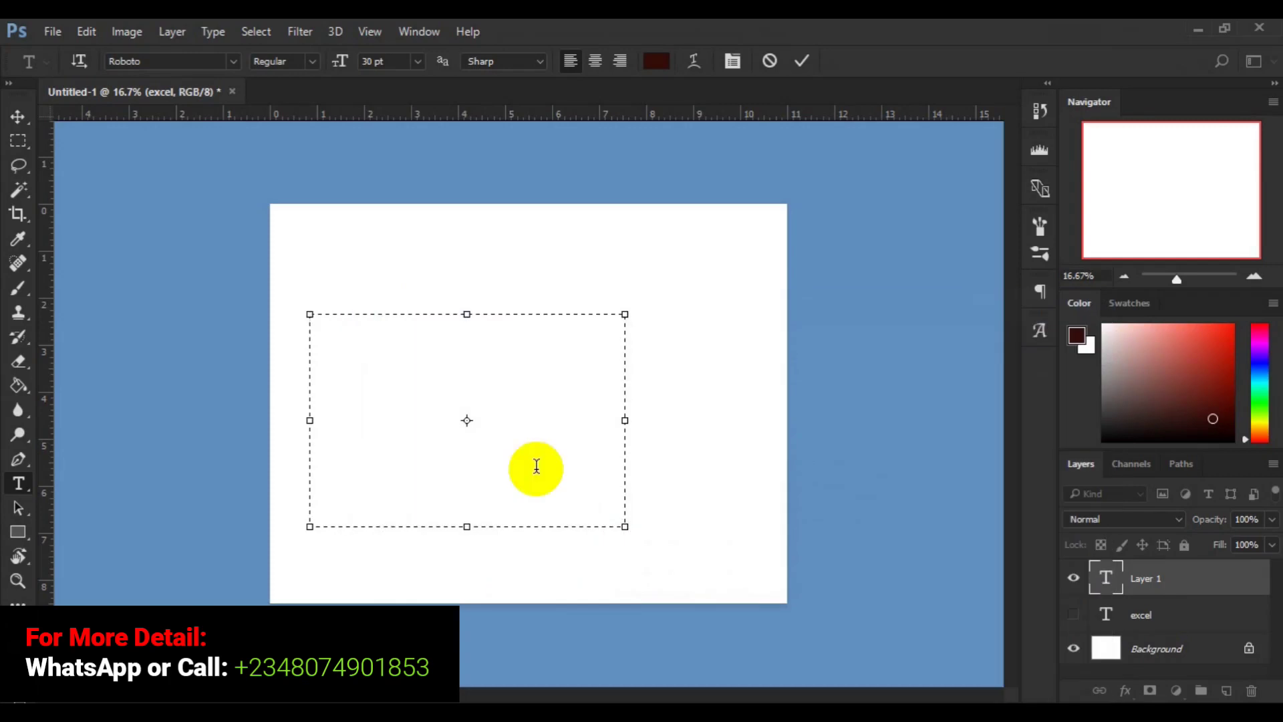
Paste the copied Lorem ipsum paragraph into the empty Photoshop text box
click(315, 332)
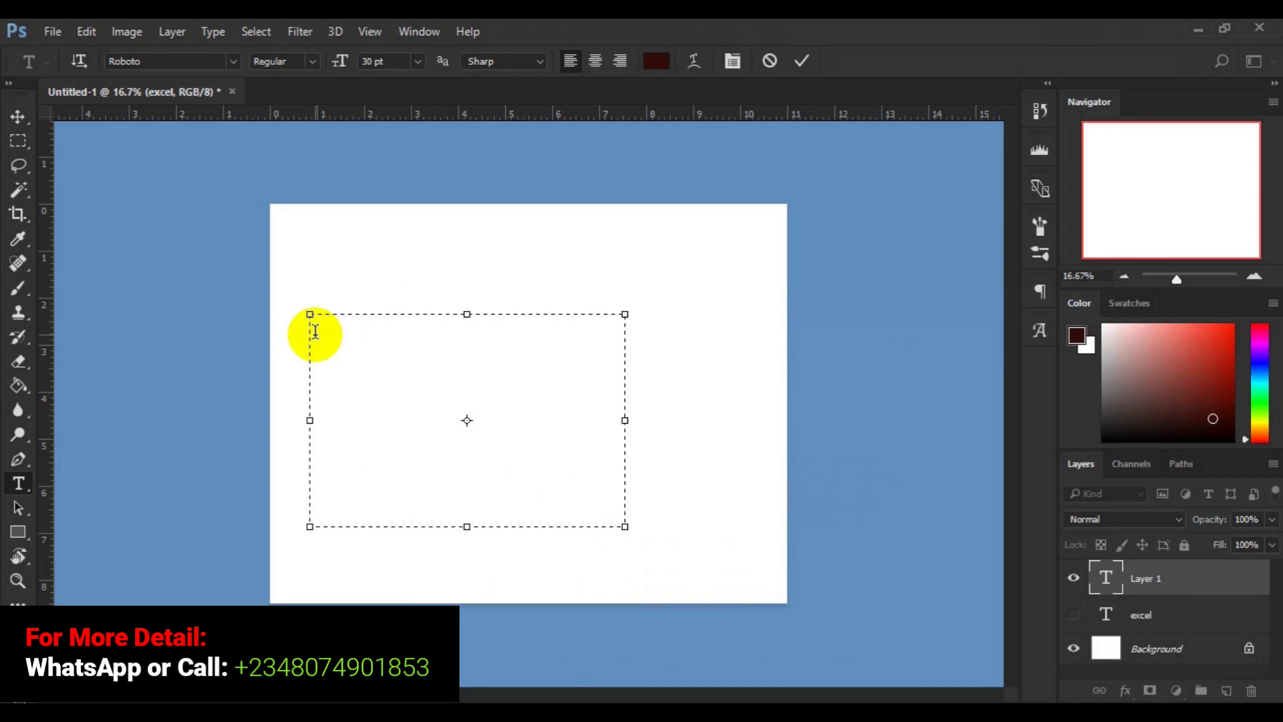
text(the)
key(ctrl+a)
click(315, 329)
key(ctrl+v)
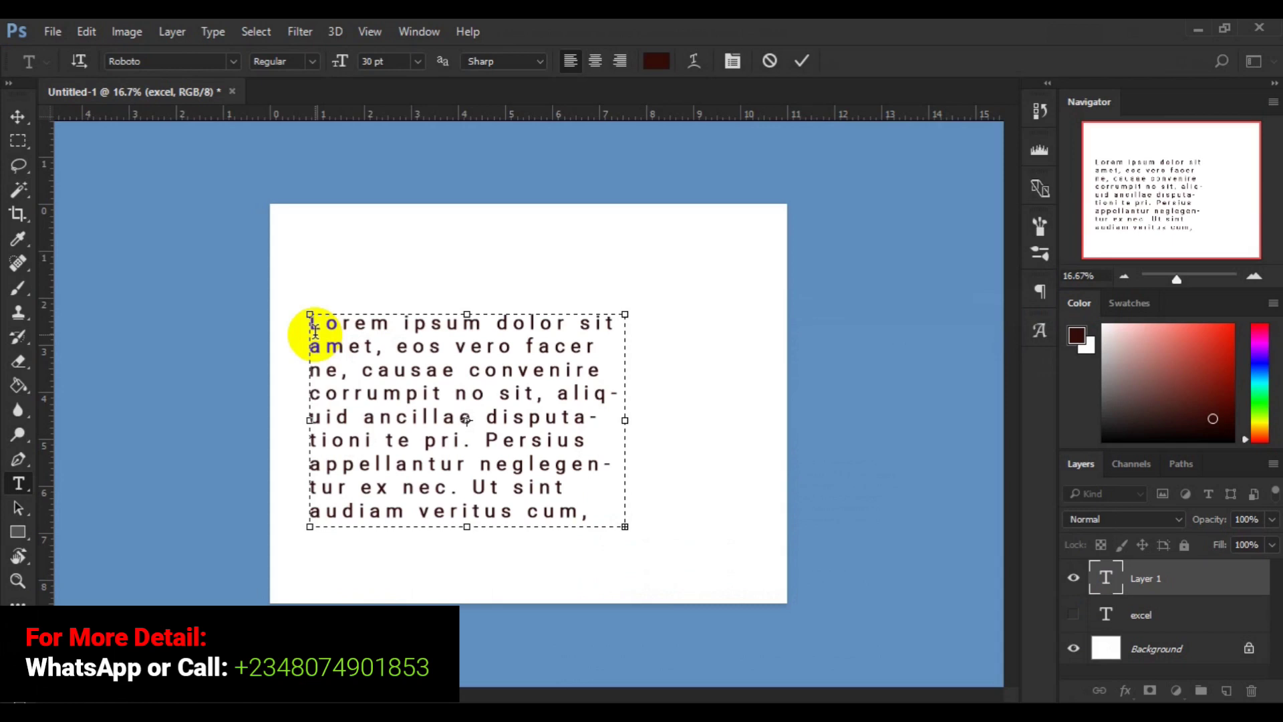
Select all the pasted text in the box and tighten its letter spacing
click(408, 408)
key(ctrl)
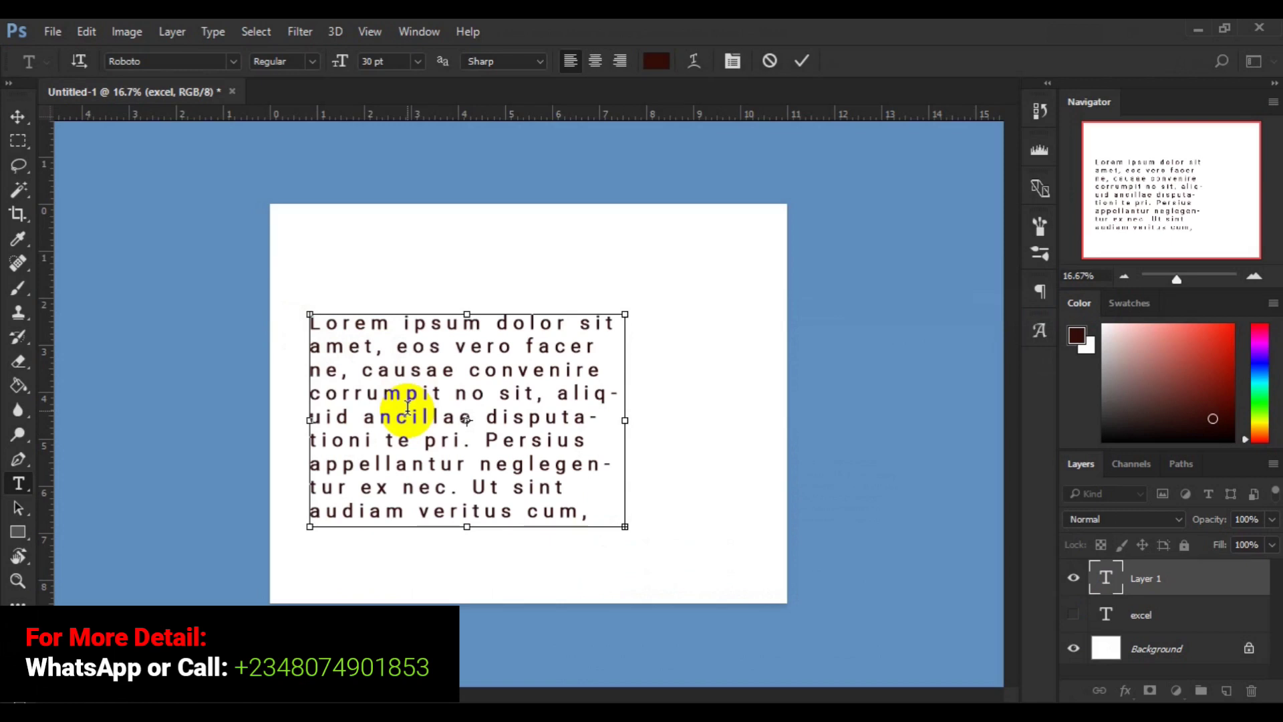
key(ctrl+a)
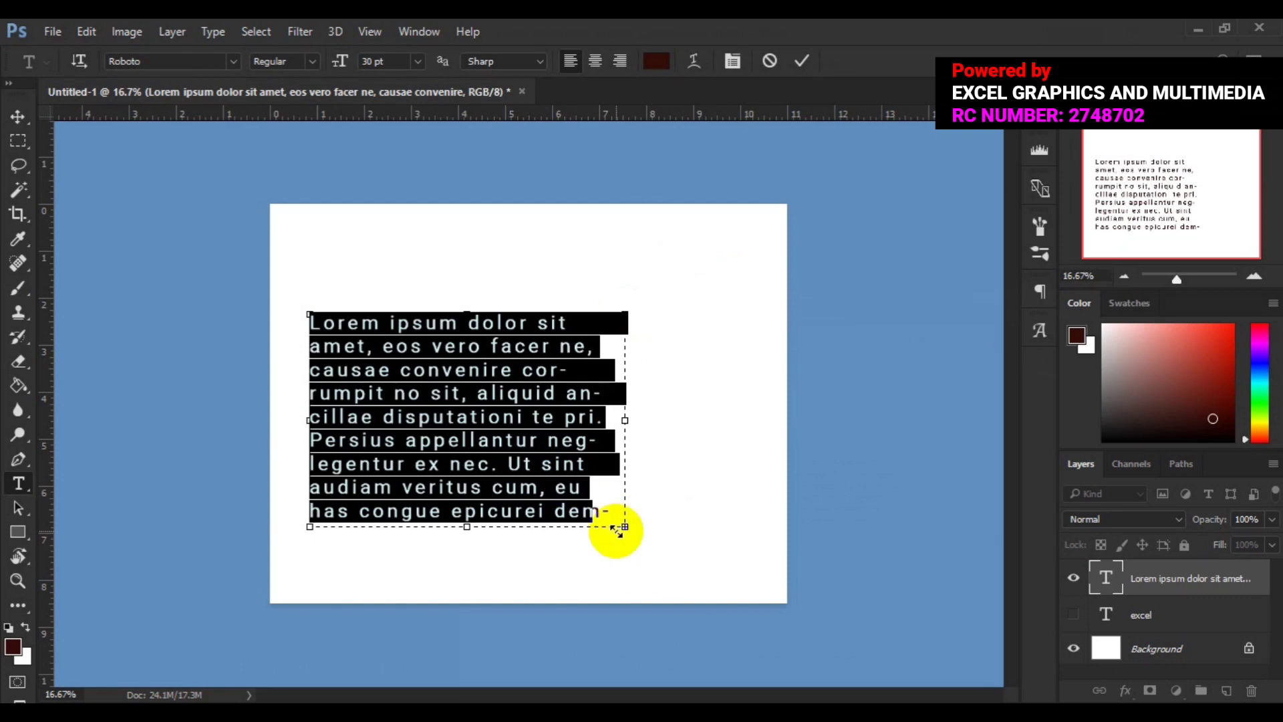
Deselect the text and enlarge the text box slightly by pulling its lower-right corner outward
drag(623, 527, 651, 536)
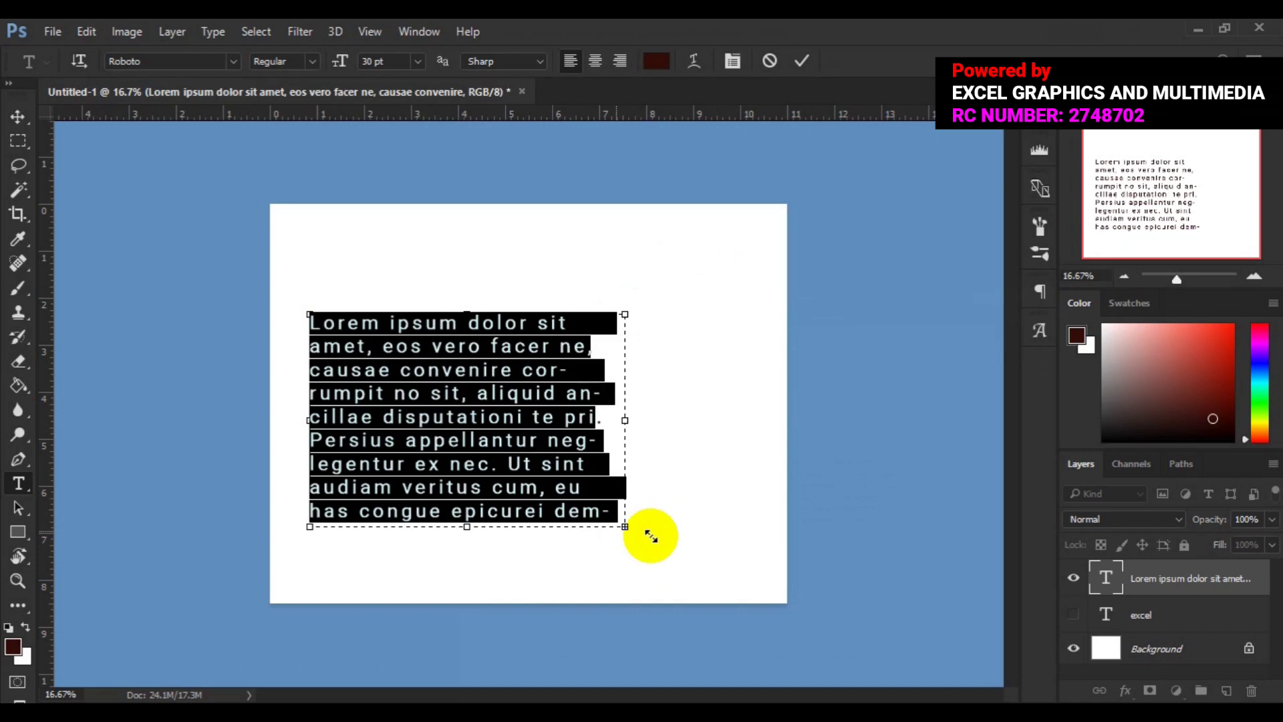
click(651, 532)
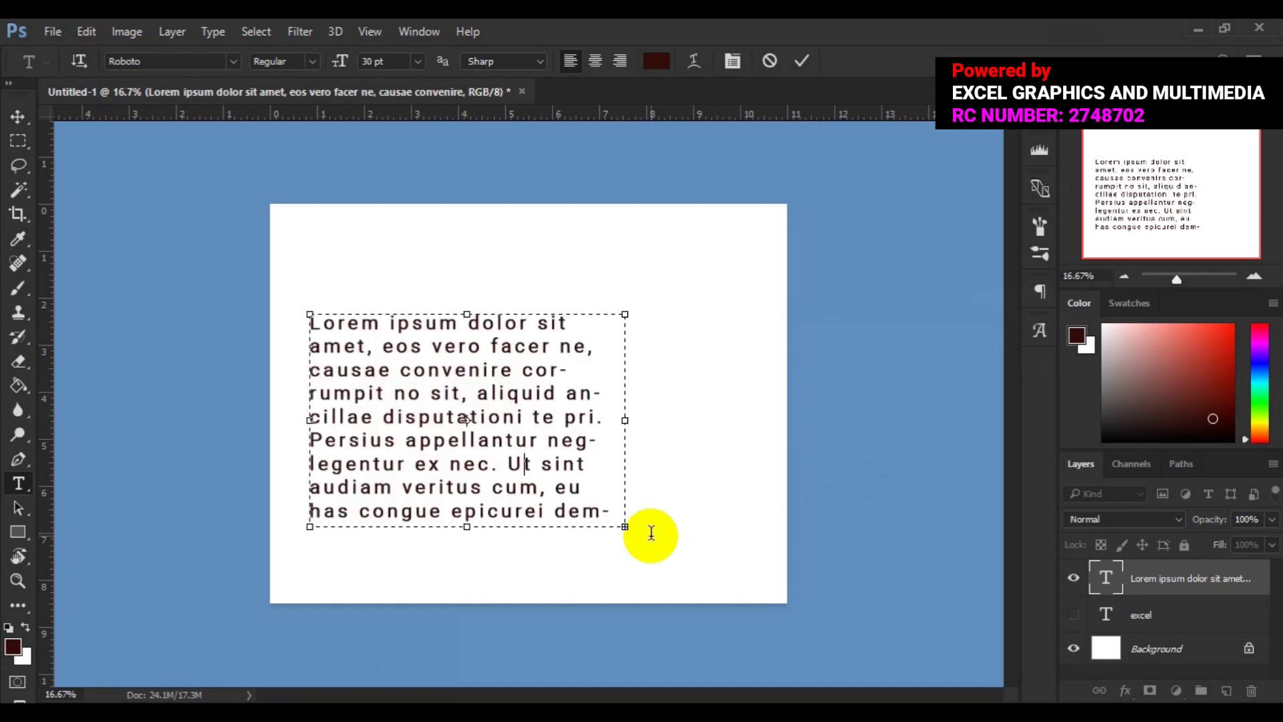
drag(625, 526, 653, 536)
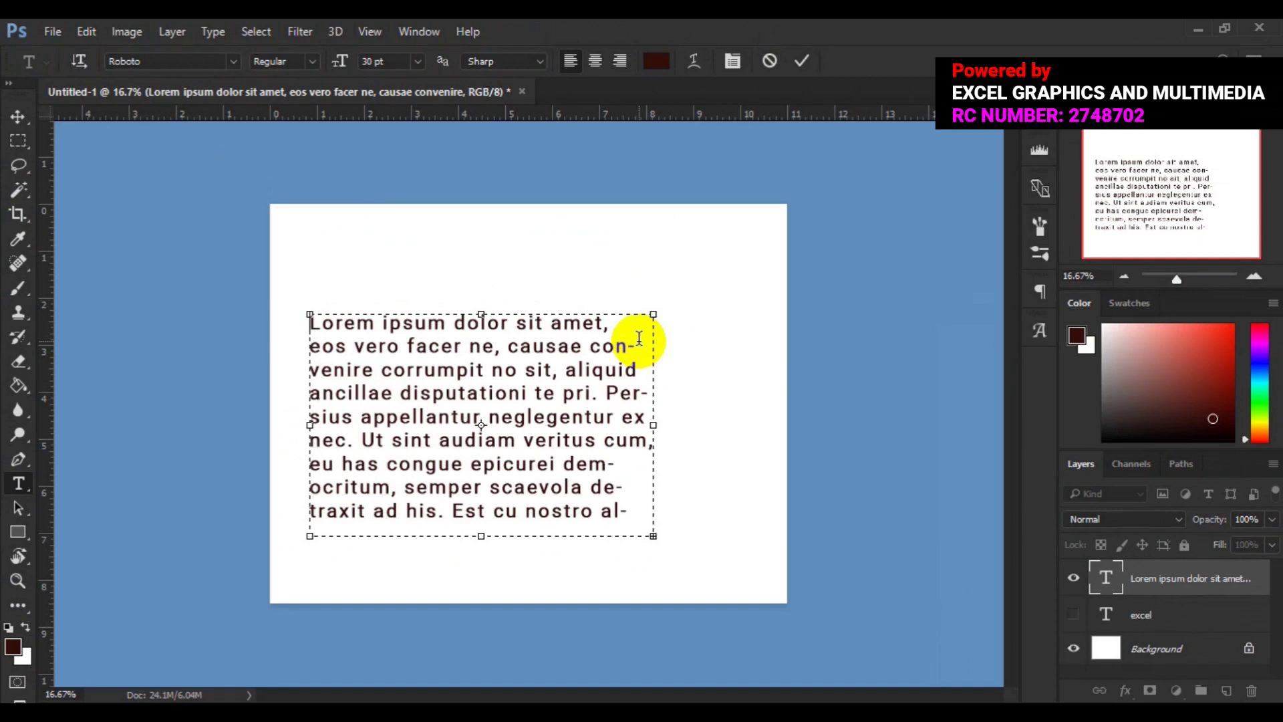
Select the whole paragraph, show the Character and Paragraph panels, and float the Paragraph panel beside the page
key(ctrl+a)
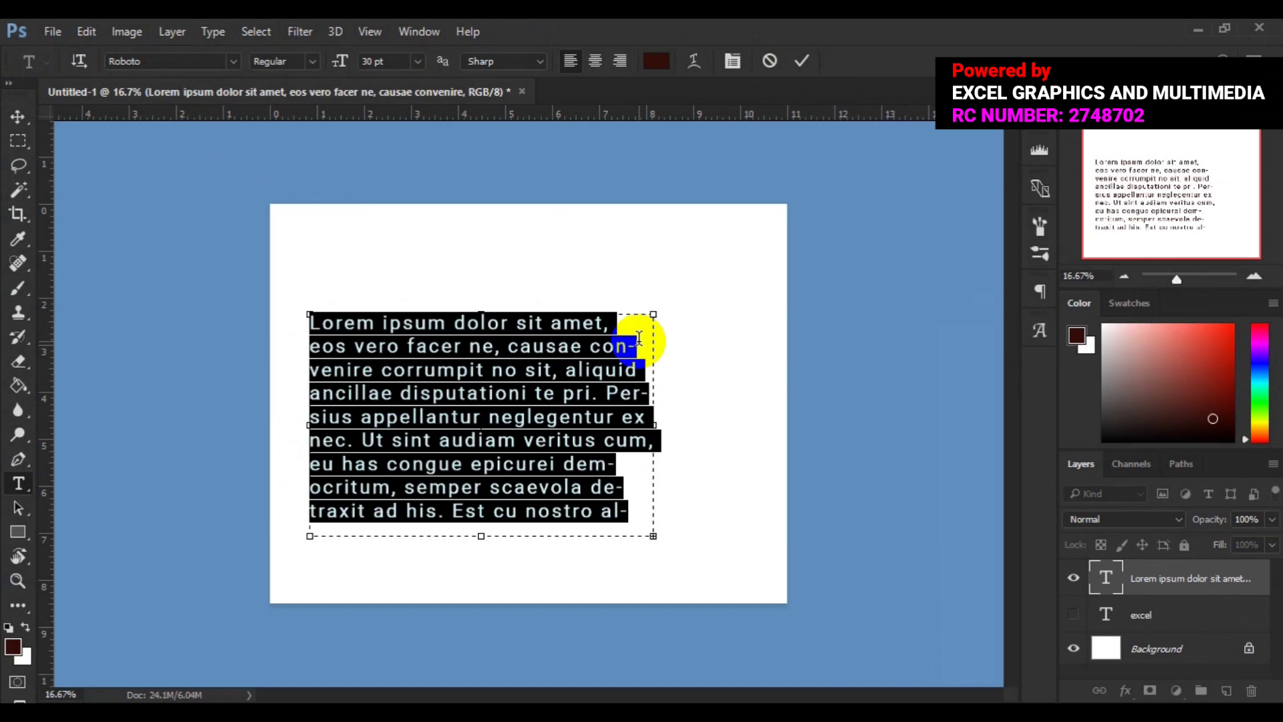
key(ctrl+t)
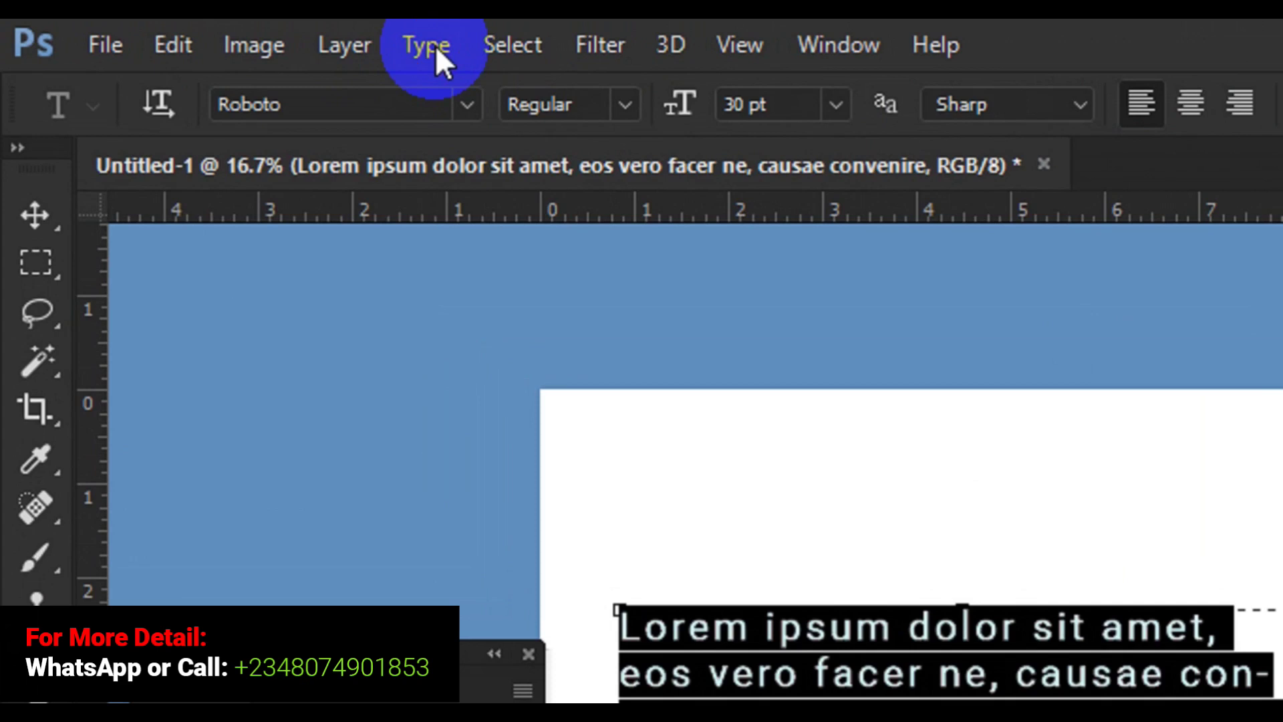
click(435, 46)
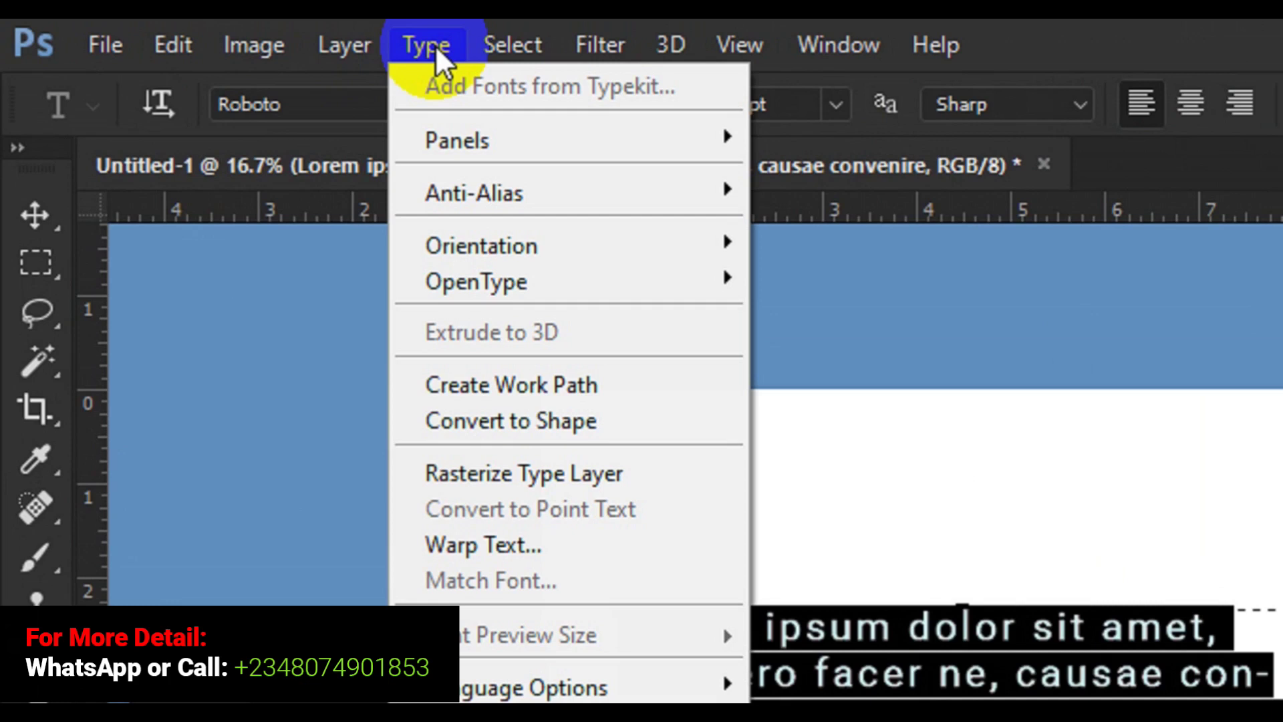
mouse_move(482, 127)
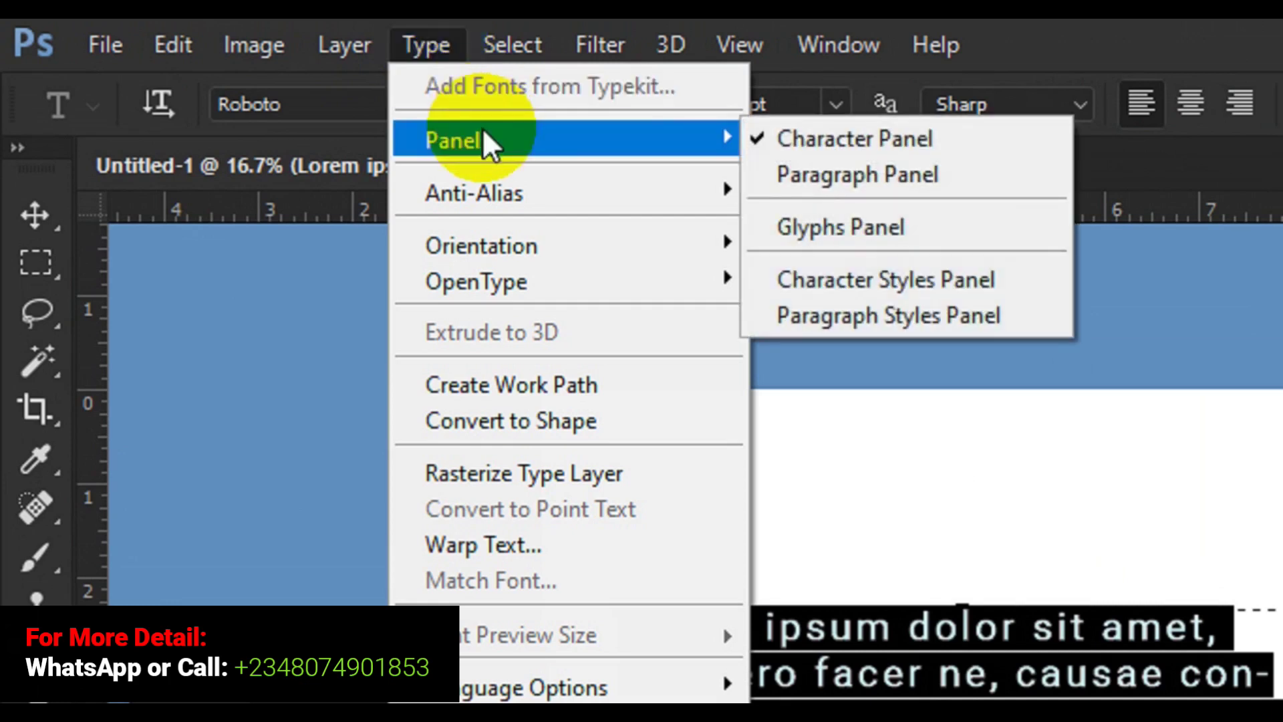
click(843, 189)
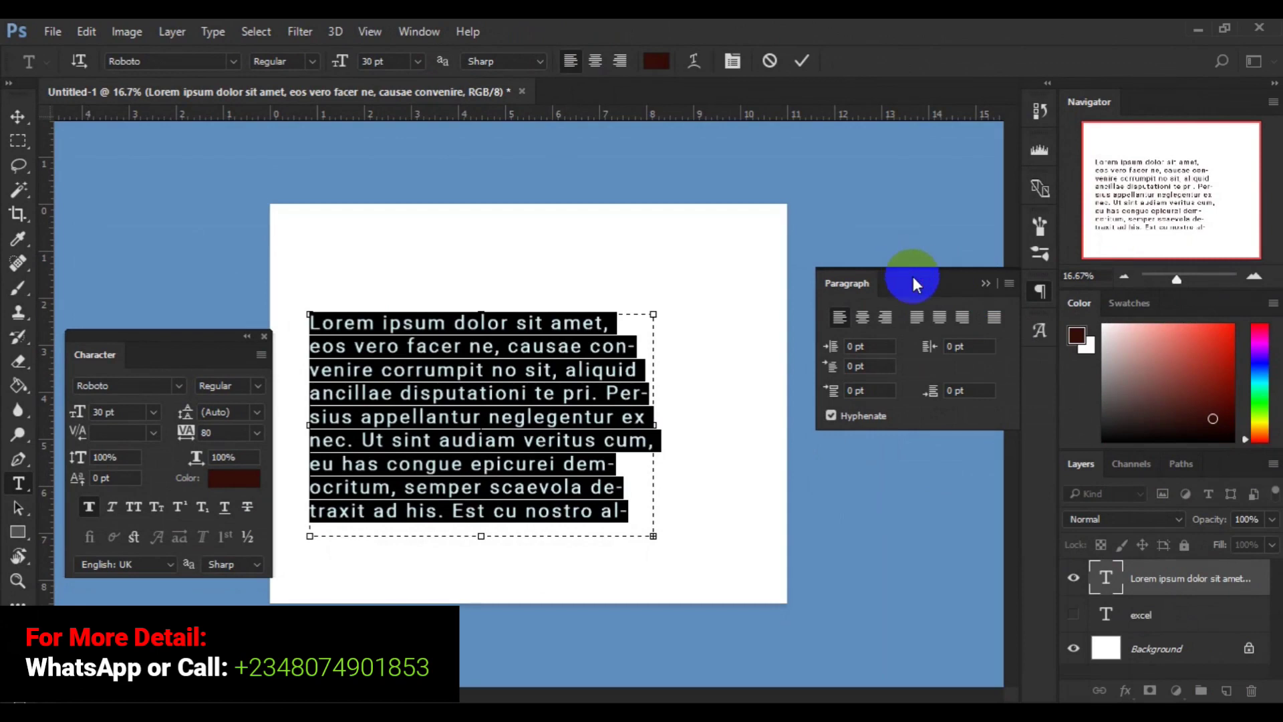
click(880, 283)
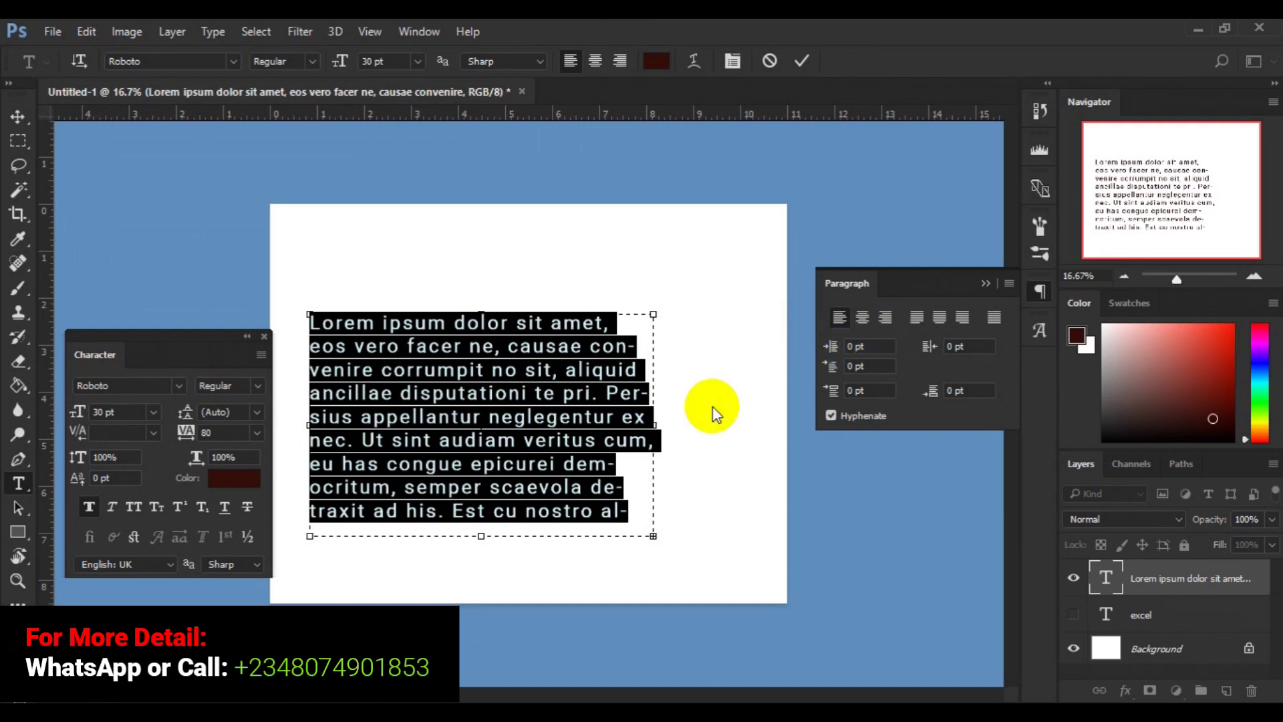
click(869, 316)
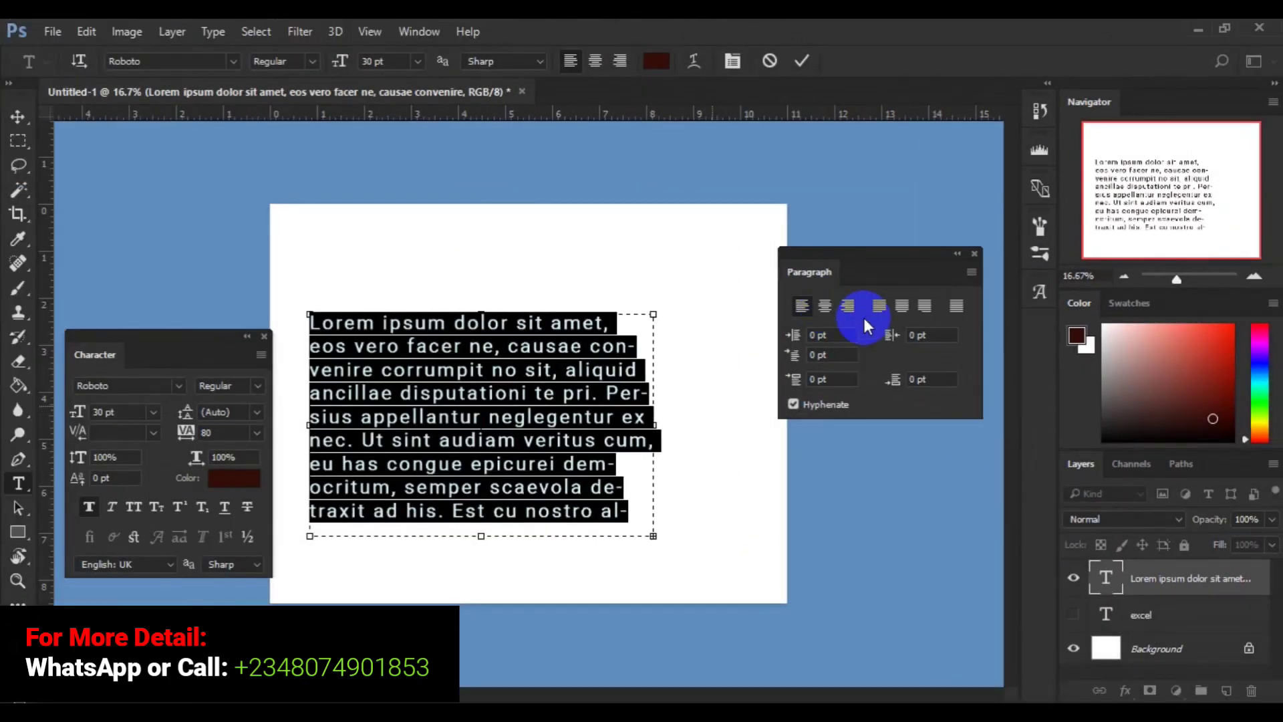
Try centre, right and last-line-left justified alignment on the selected paragraph, finishing with Justify all
click(826, 308)
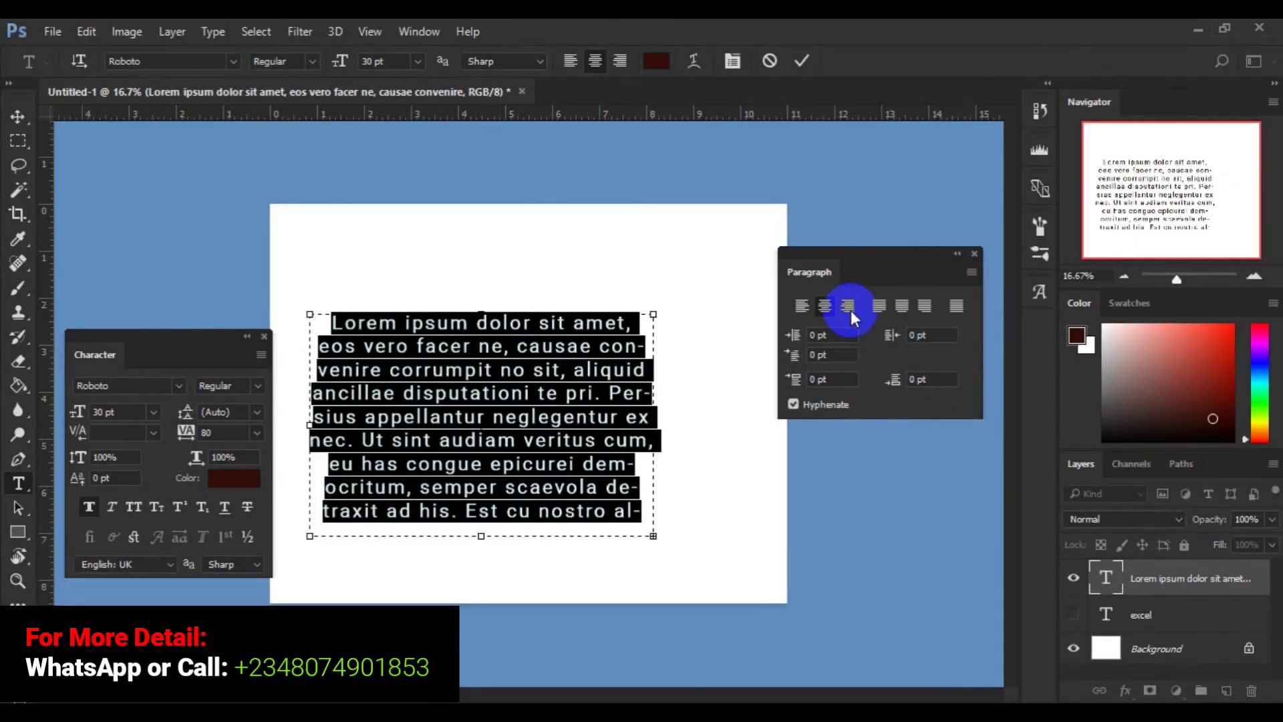
click(848, 306)
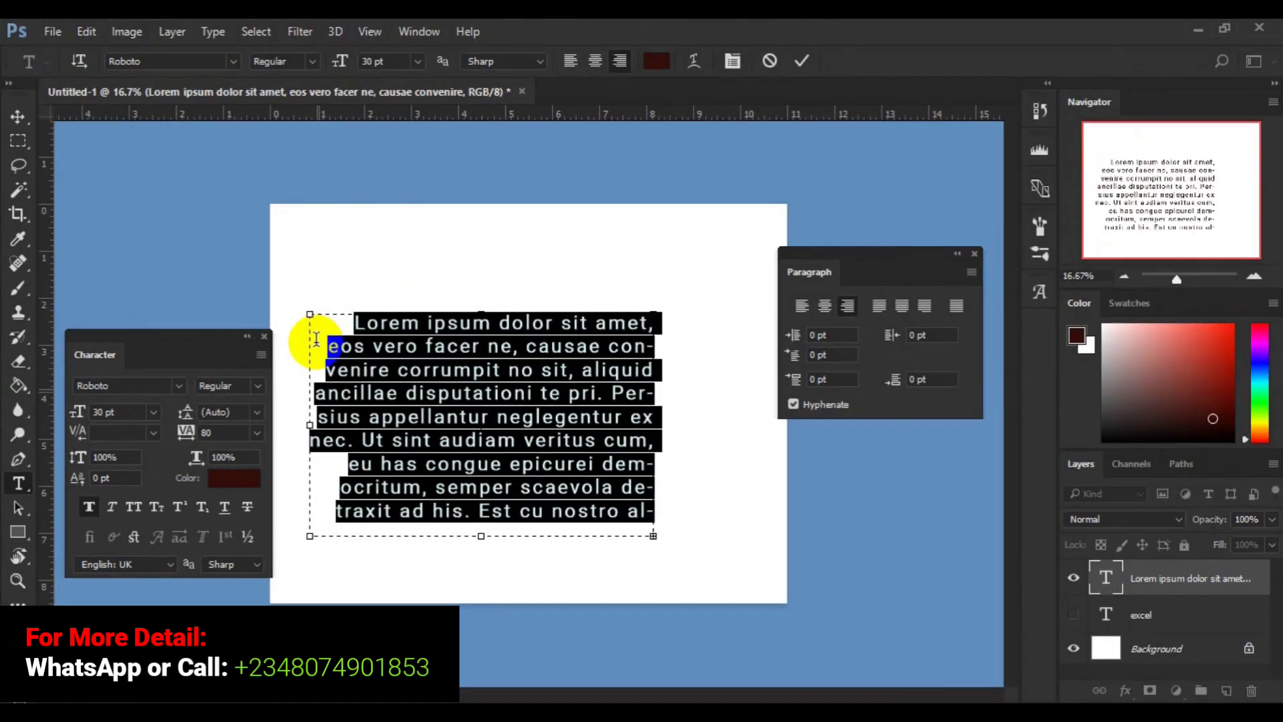
click(879, 308)
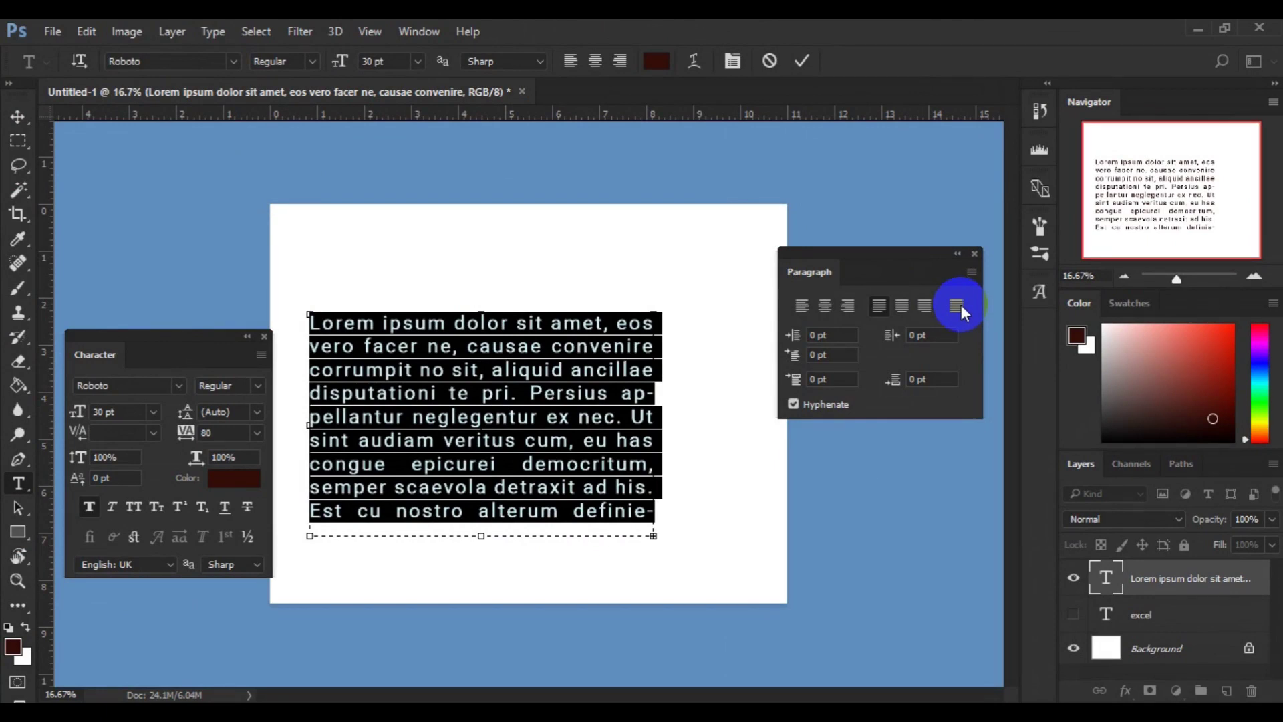
click(958, 306)
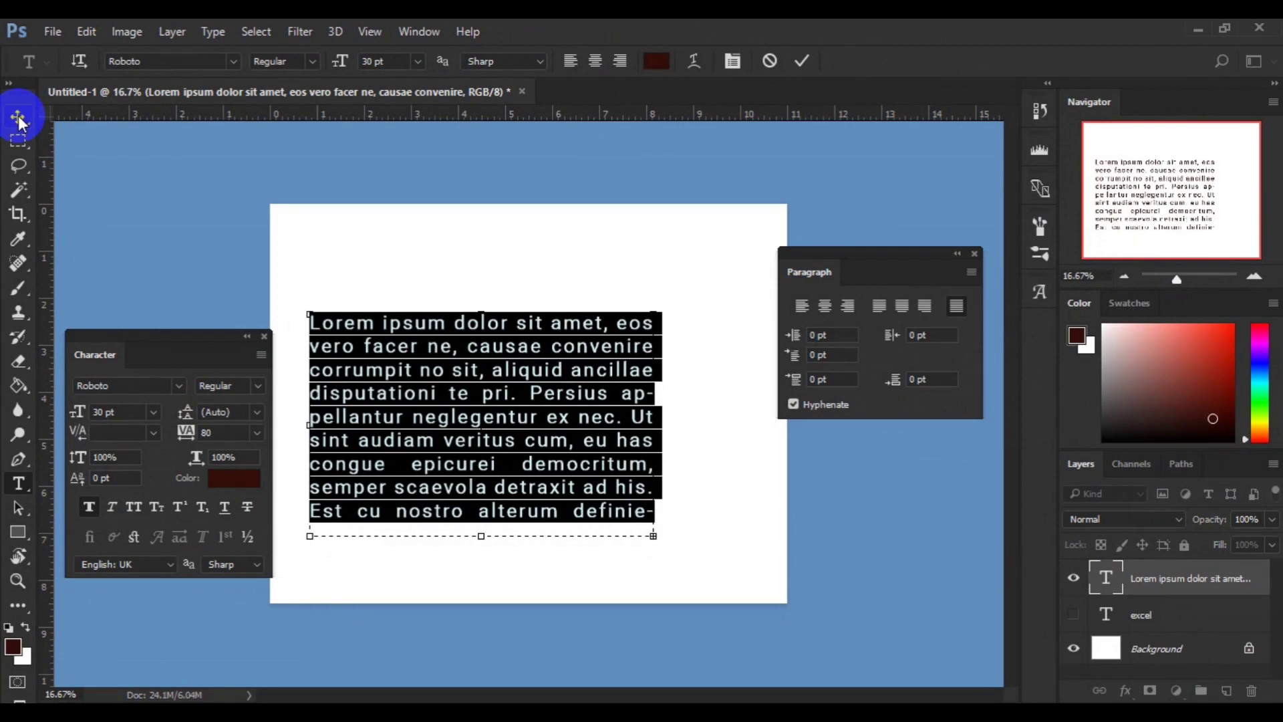
Leave text editing and move the paragraph block right and up to the upper middle of the page
click(18, 119)
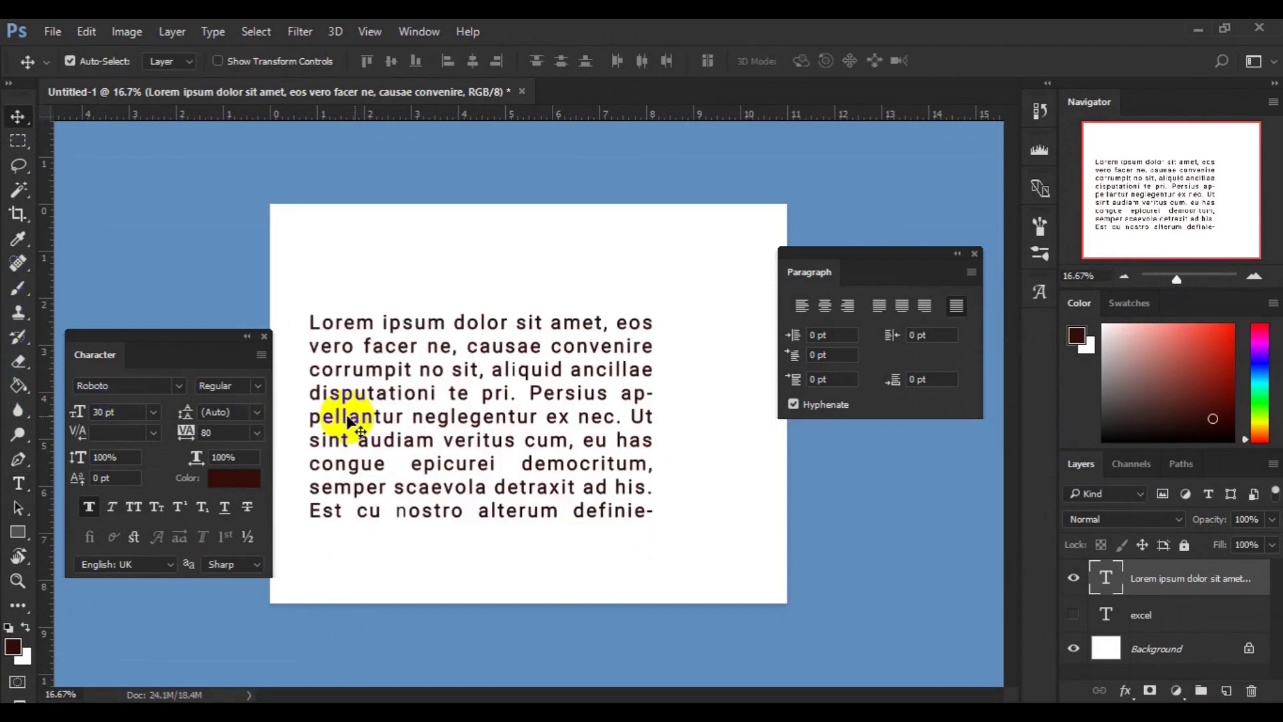
drag(458, 426, 466, 430)
key(shift+Right)
key(shift+Right)
key(shift+Right)
key(shift+Right)
key(shift+Right)
key(shift+Right)
key(shift+Right)
key(shift+Right)
key(shift+Right)
key(shift+Right)
key(shift+Right)
key(shift+Right)
key(shift+Right)
key(shift+Right)
key(shift+Right)
key(shift+Right)
key(shift+Right)
key(shift+Right)
key(shift+Right)
key(shift+Right)
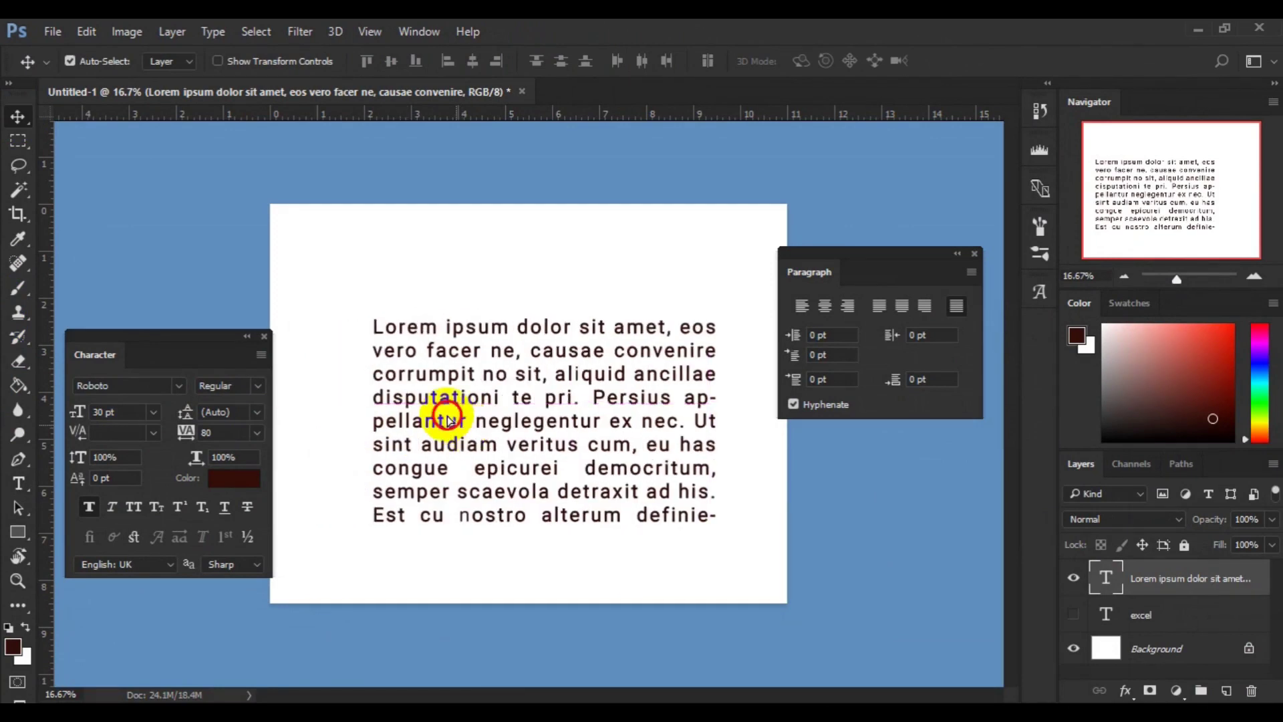
drag(444, 397, 440, 377)
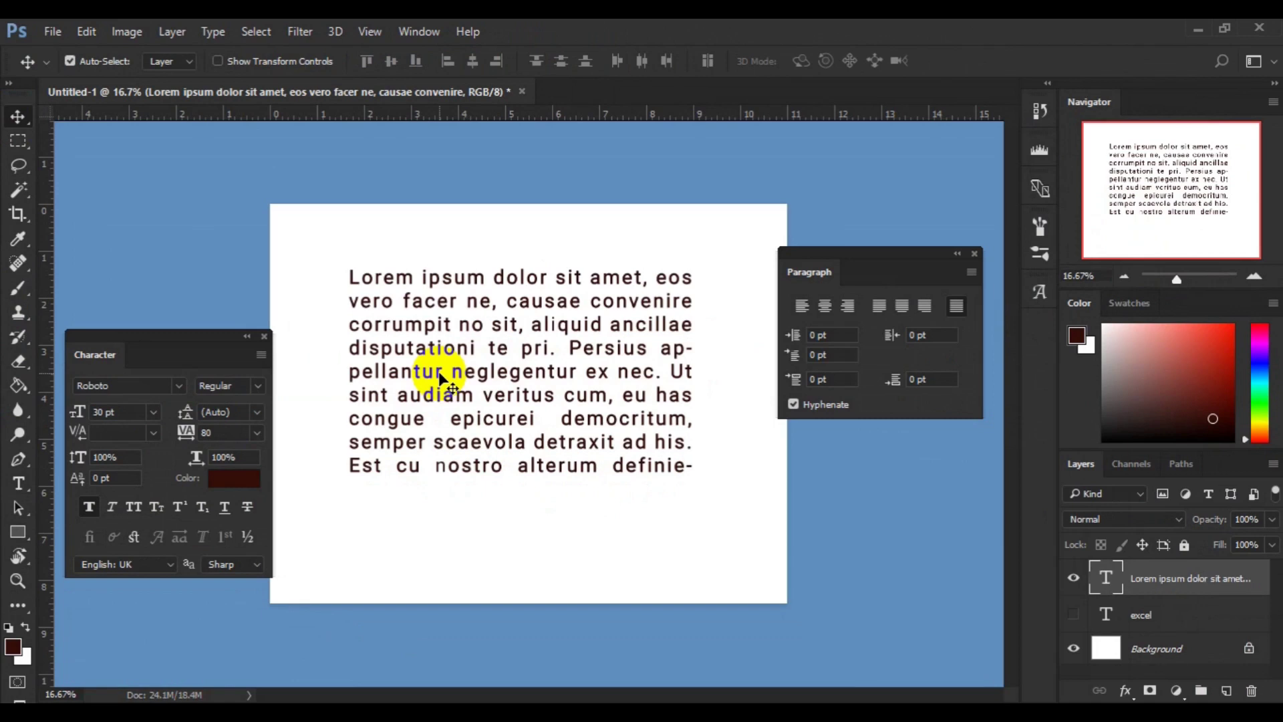
Reopen the Lorem ipsum paragraph for text editing, select all of its text, and set the font size to 12 pt
click(22, 475)
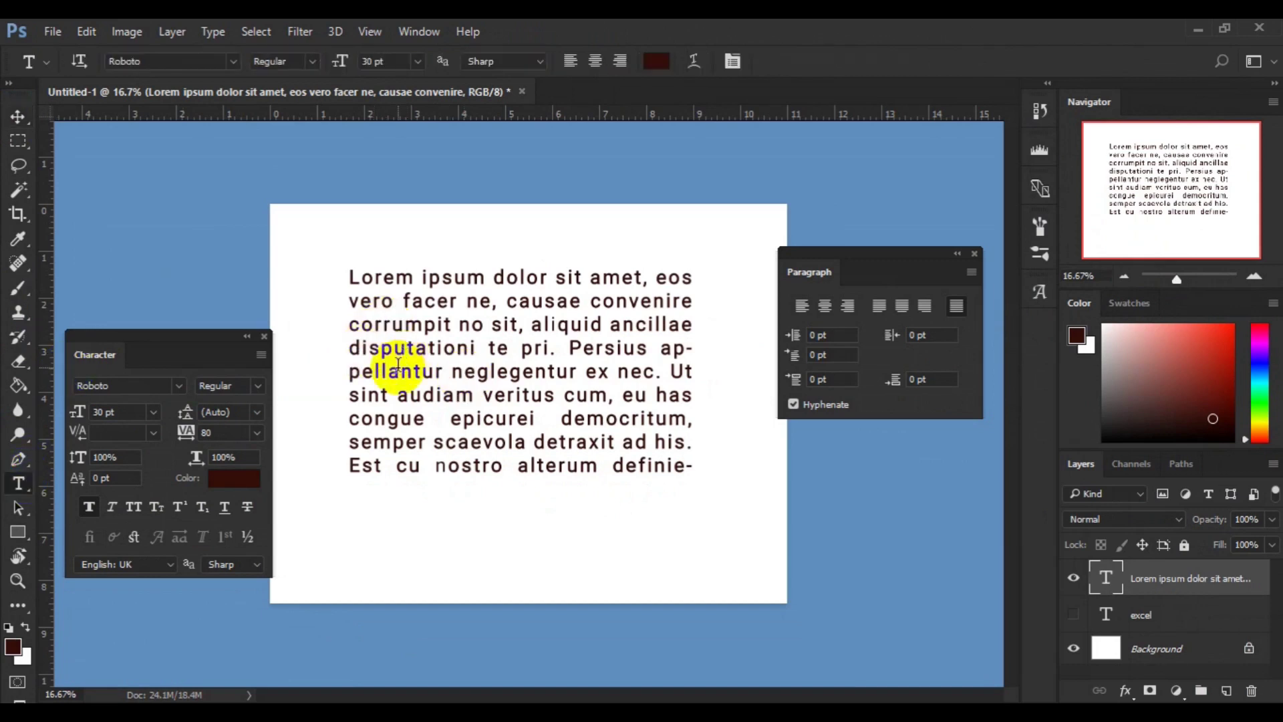
click(398, 366)
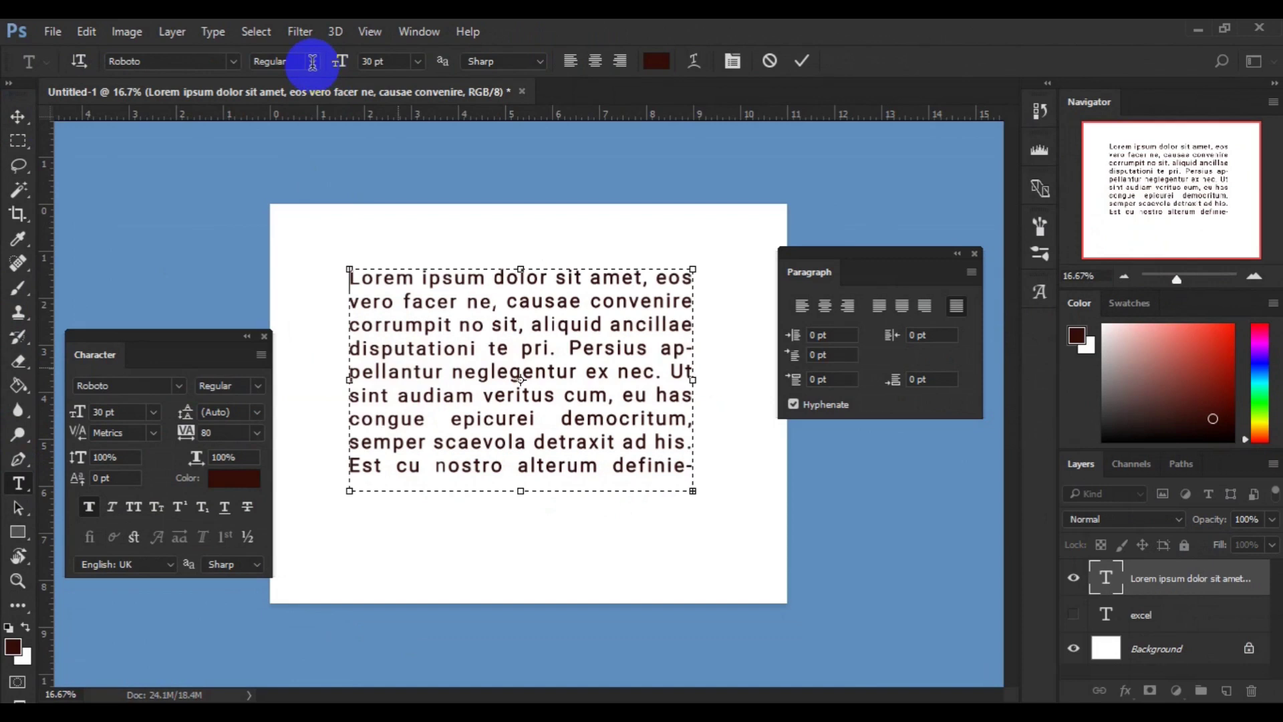
key(ctrl+a)
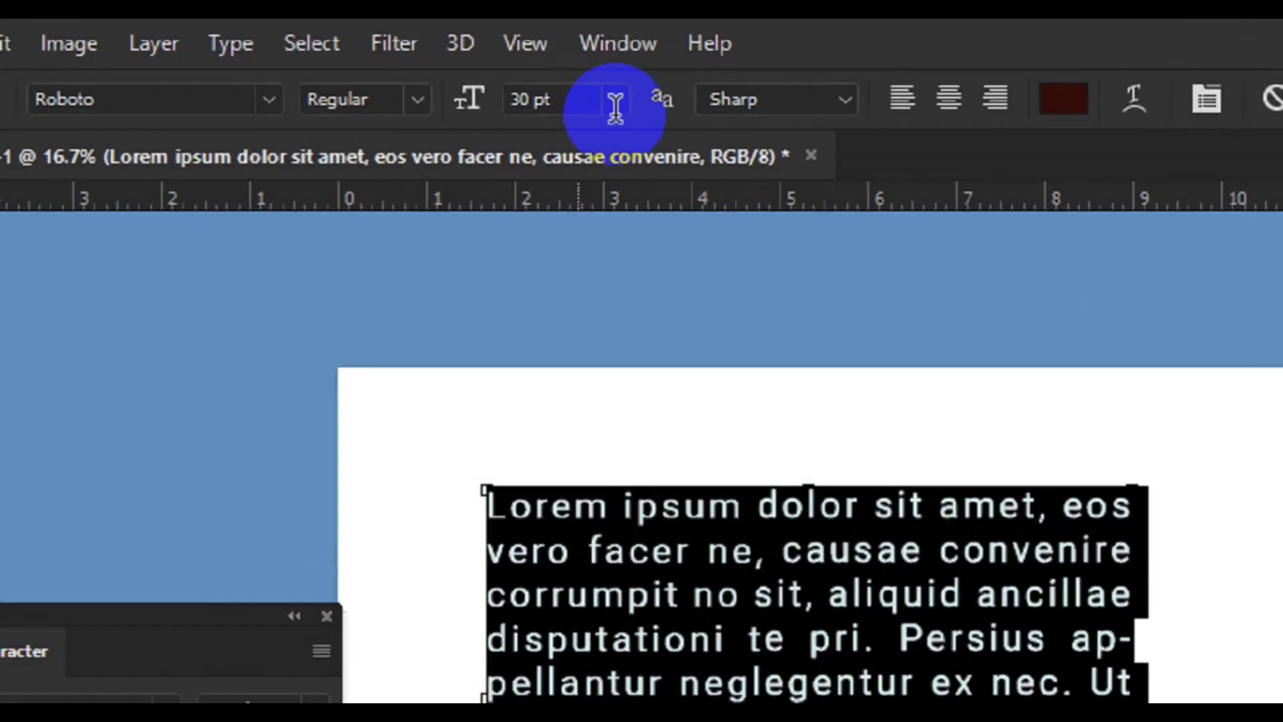
click(418, 59)
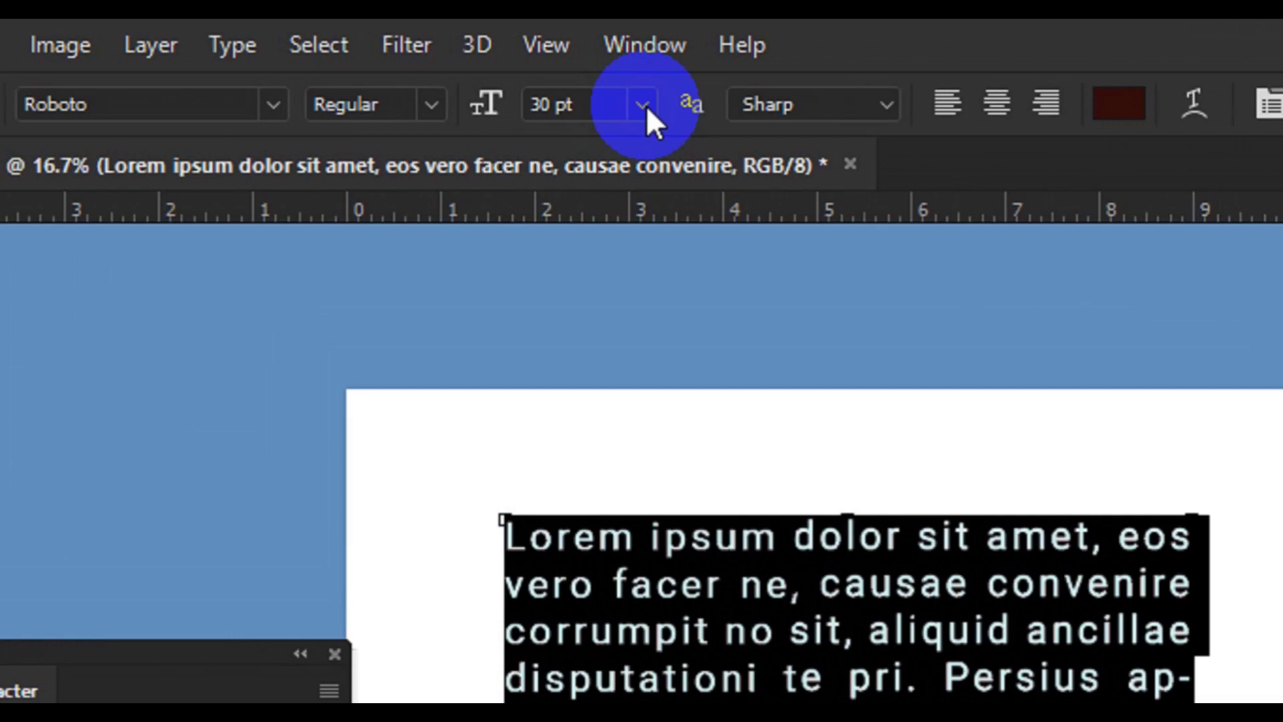
click(643, 106)
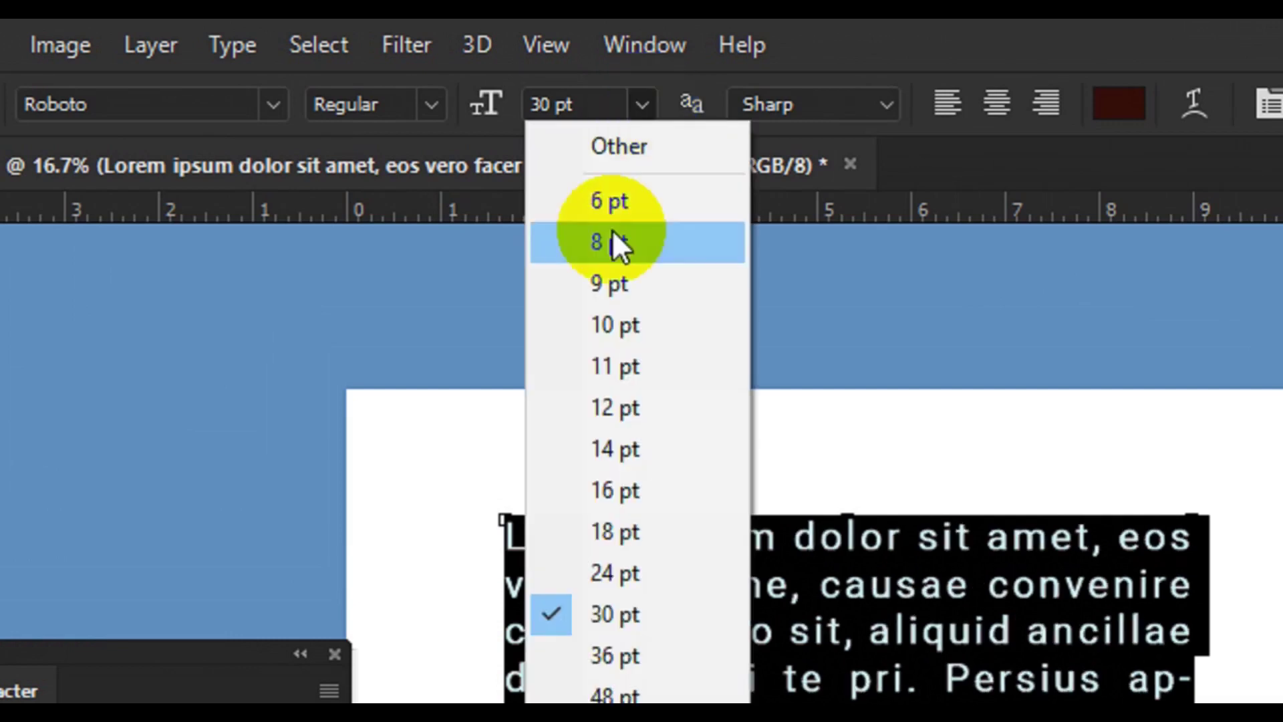
click(626, 400)
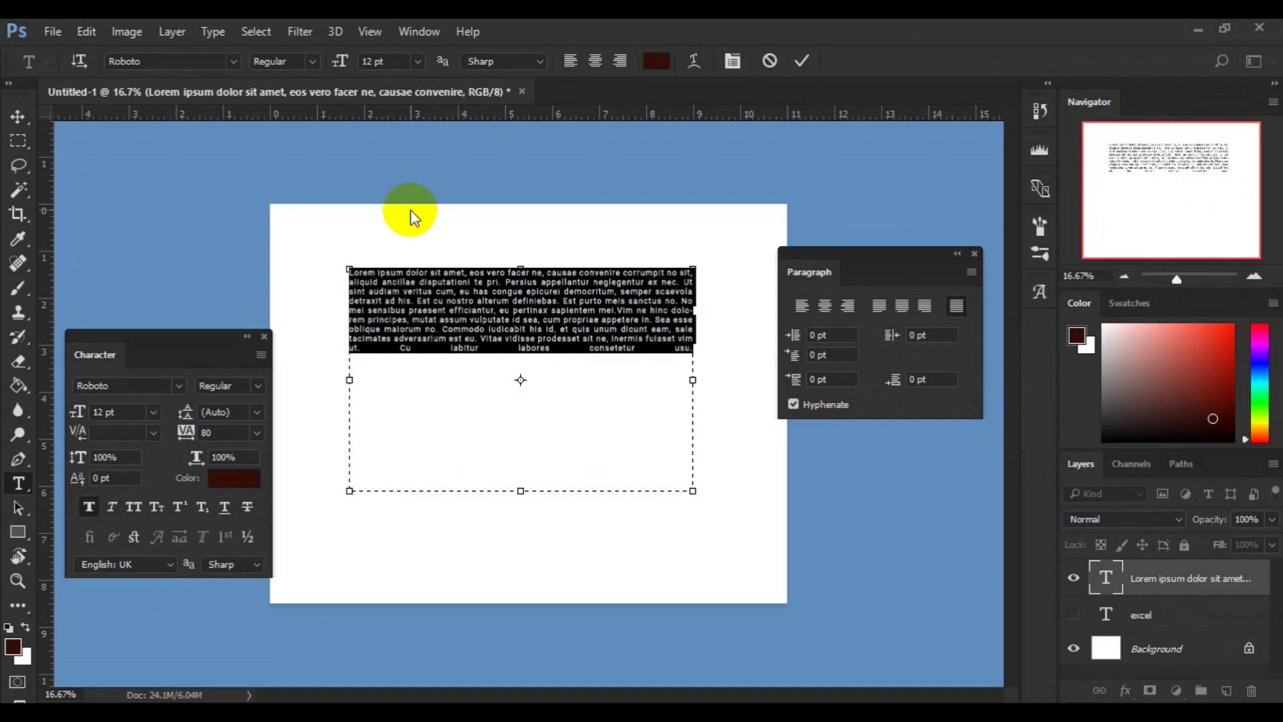
Leave text editing and move the paragraph block down to the vertical middle of the page
click(387, 268)
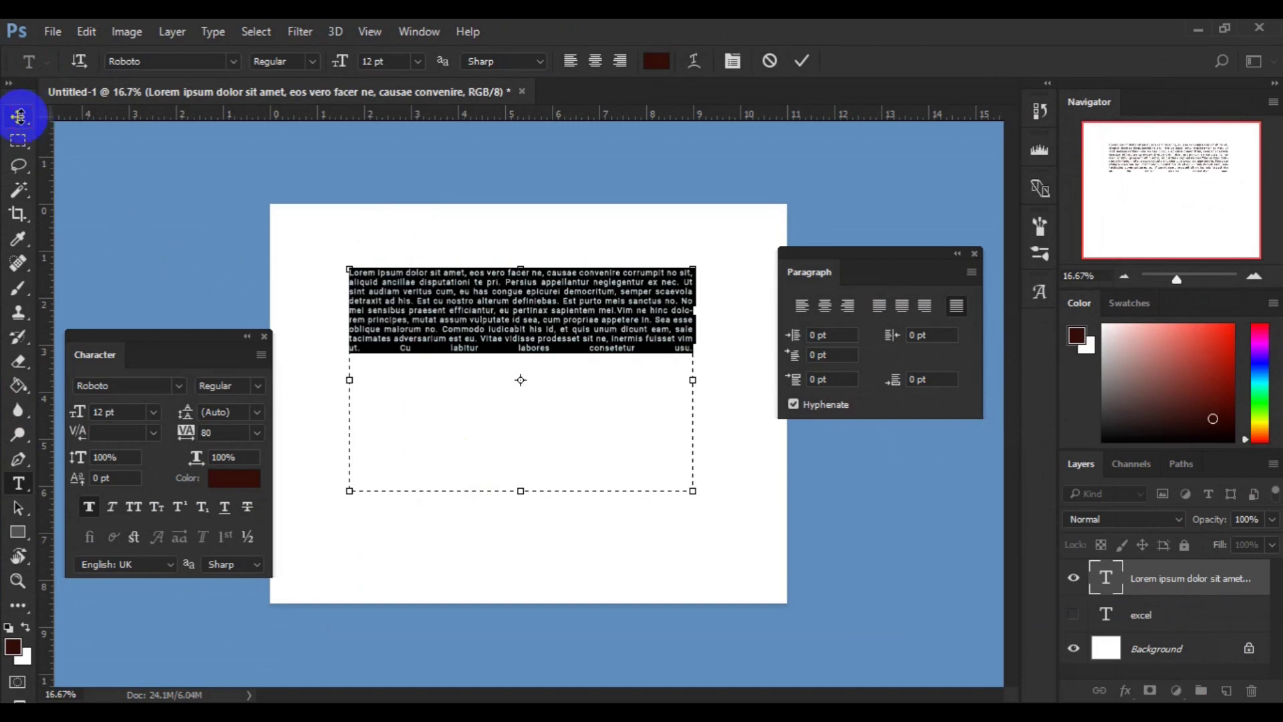
click(18, 116)
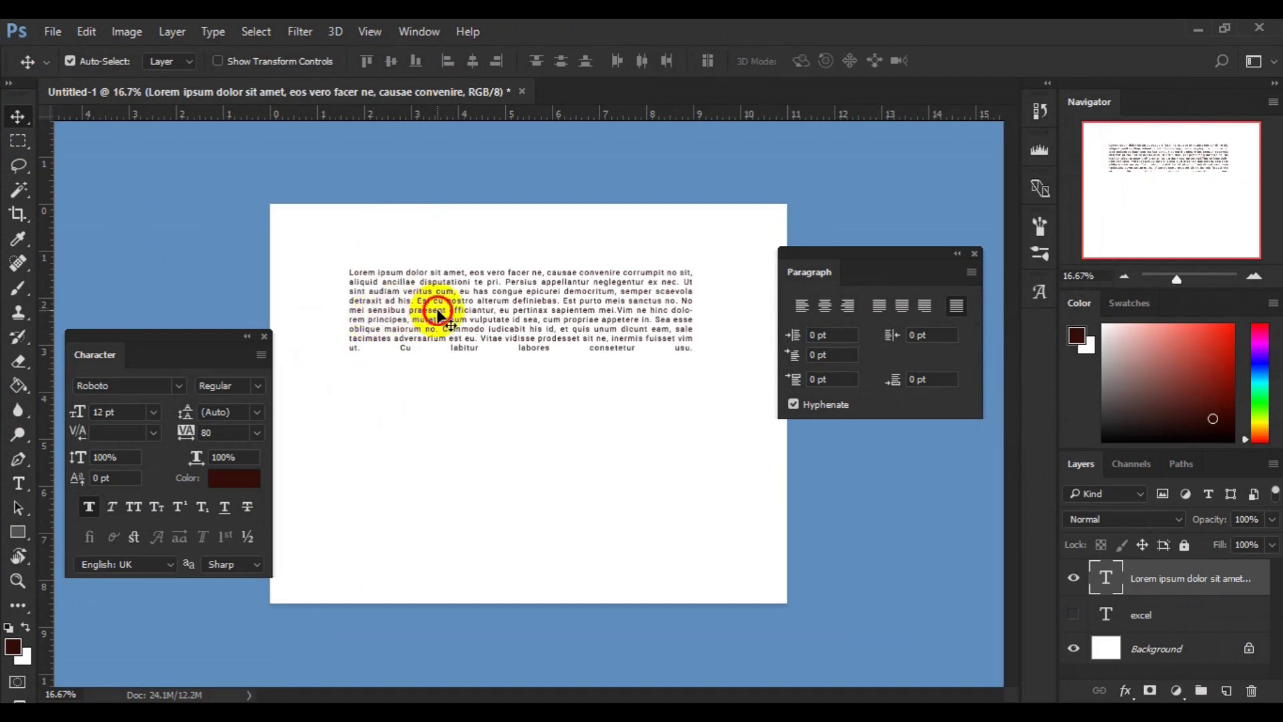
drag(435, 322, 441, 384)
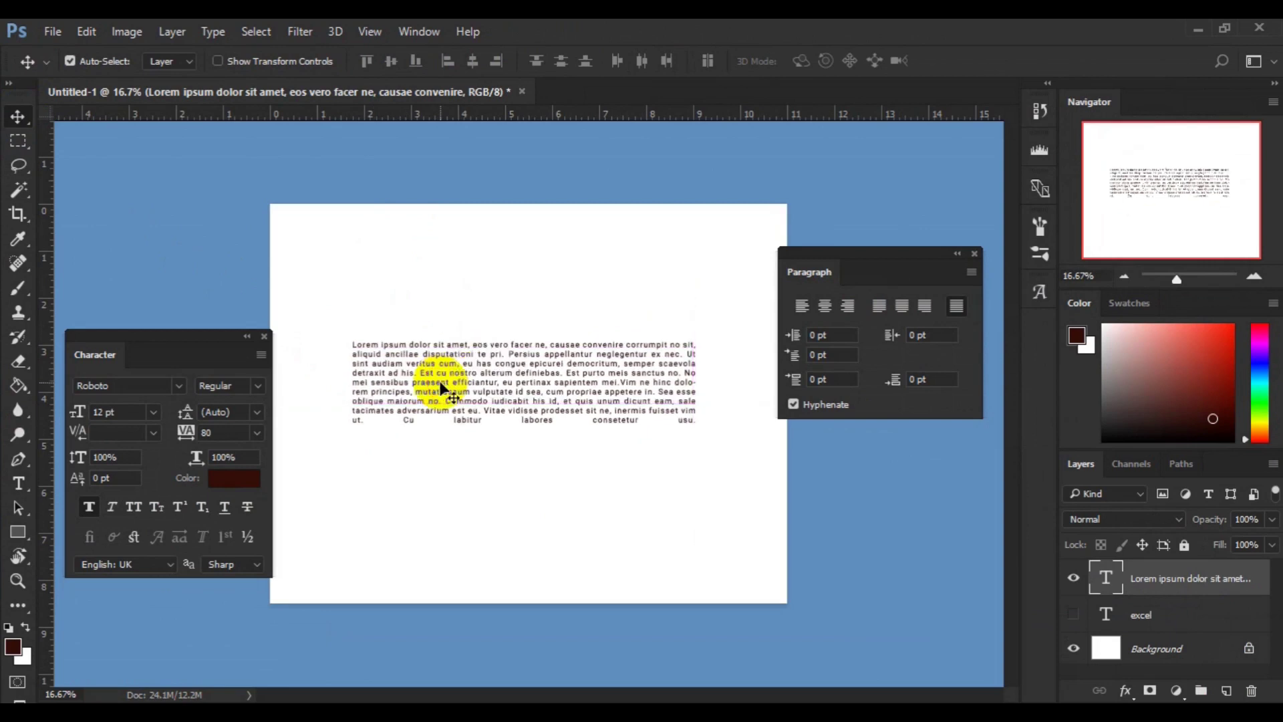